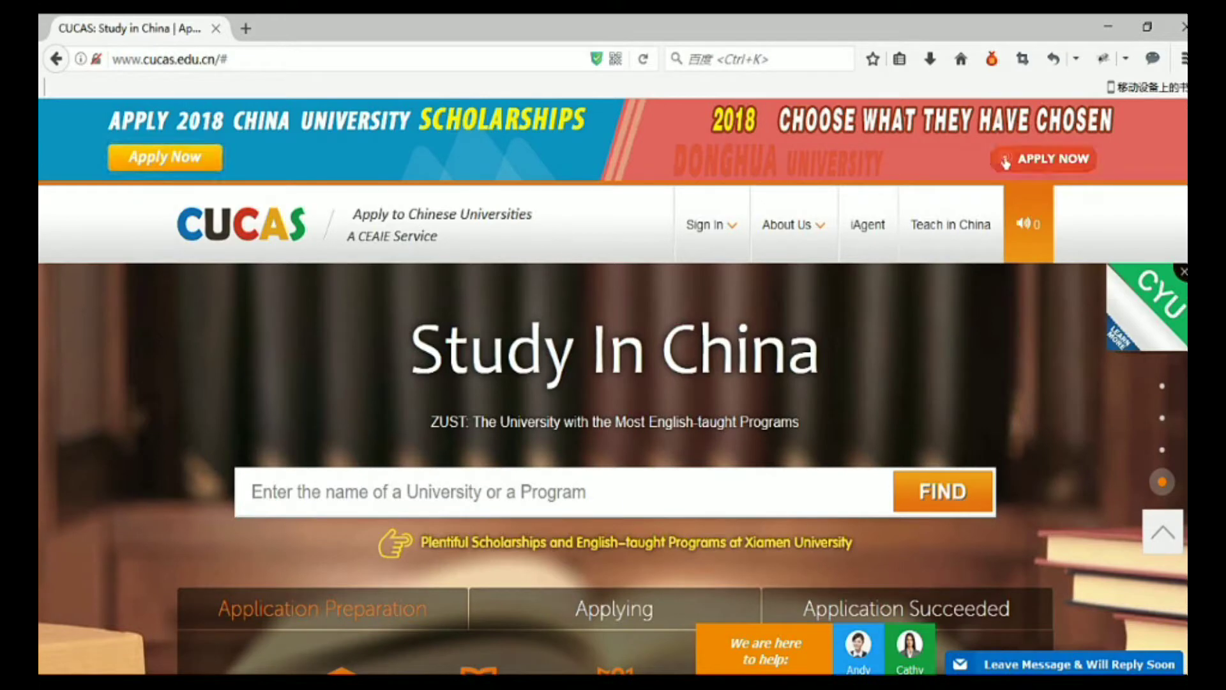
{"action": "scroll", "coordinate": [613, 387], "scroll_direction": "down", "scroll_amount": 2}
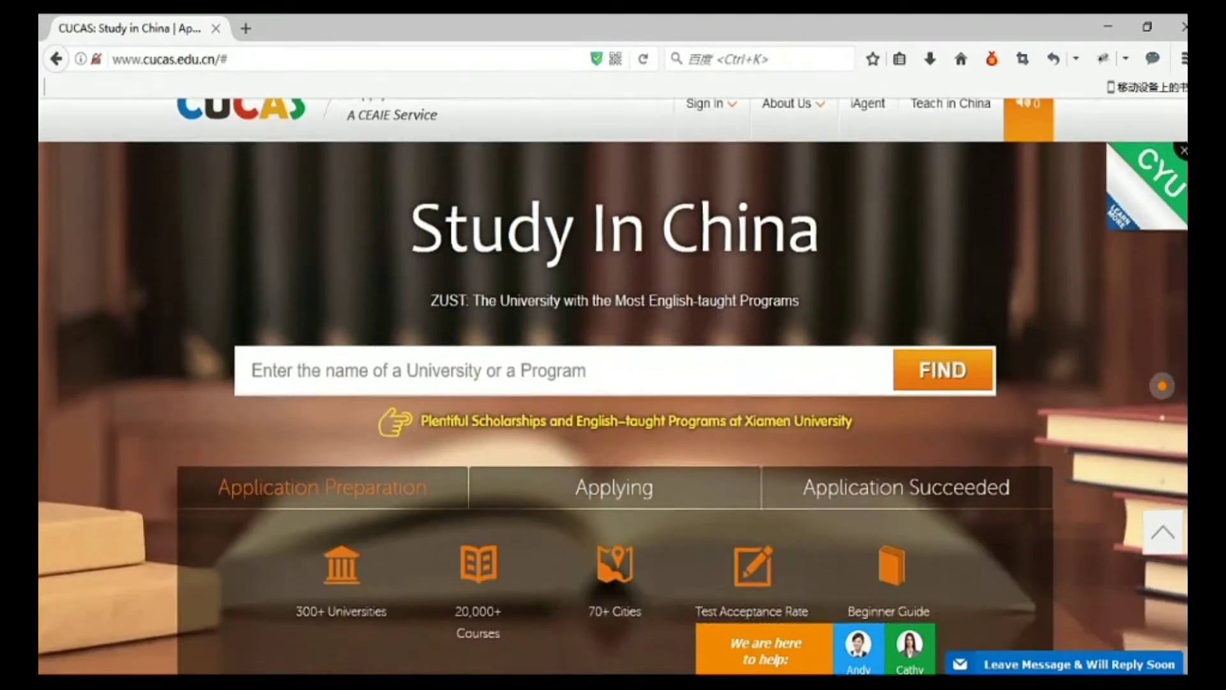
{"action": "scroll", "coordinate": [613, 387], "scroll_direction": "down", "scroll_amount": 2}
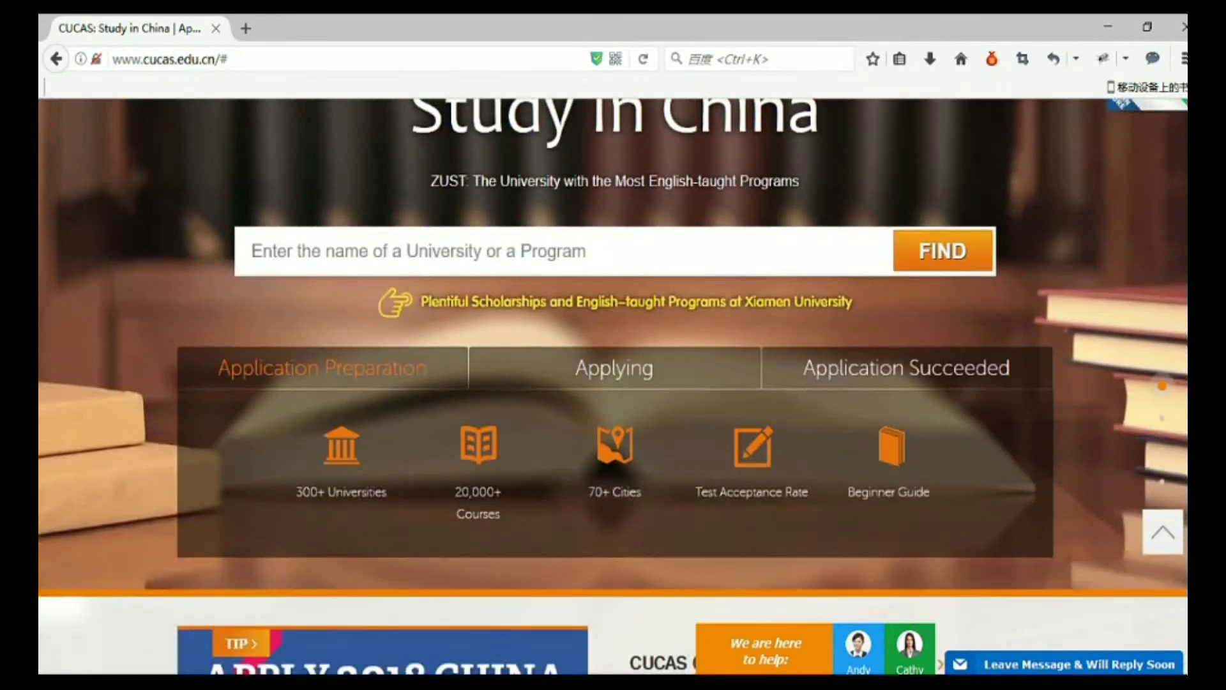
{"action": "scroll", "coordinate": [613, 387], "scroll_direction": "down", "scroll_amount": 2}
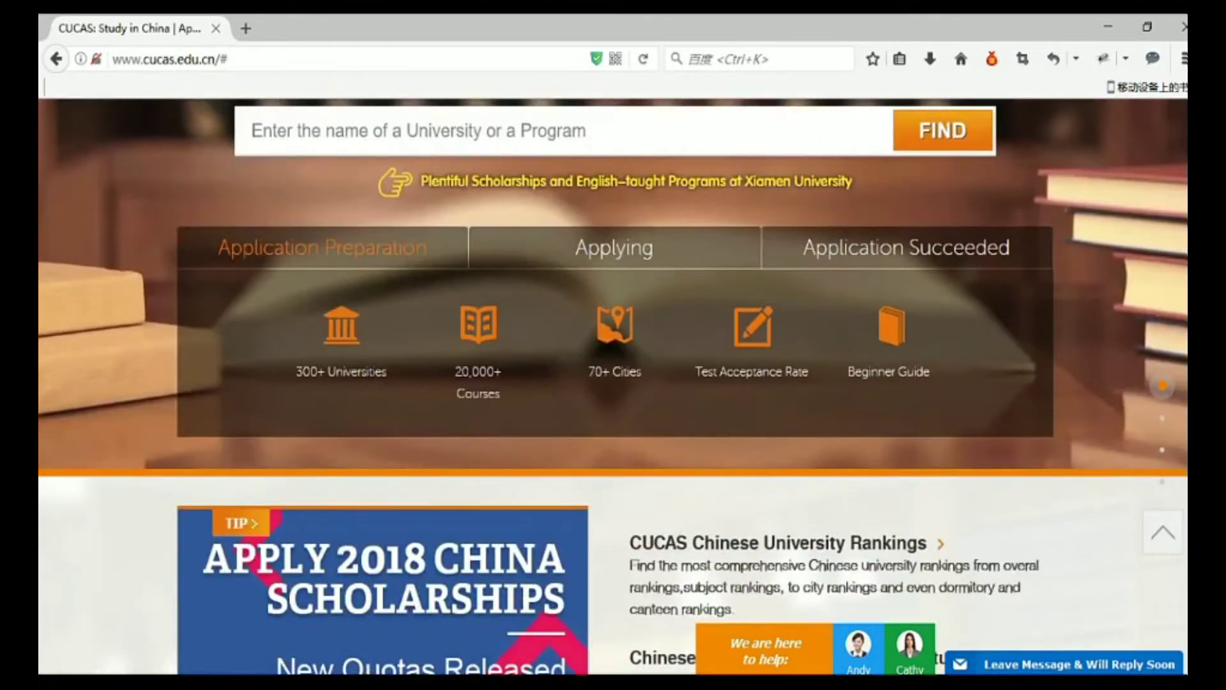
{"action": "scroll", "coordinate": [613, 388], "scroll_direction": "down", "scroll_amount": 2}
{"action": "scroll", "coordinate": [613, 387], "scroll_direction": "down", "scroll_amount": 2}
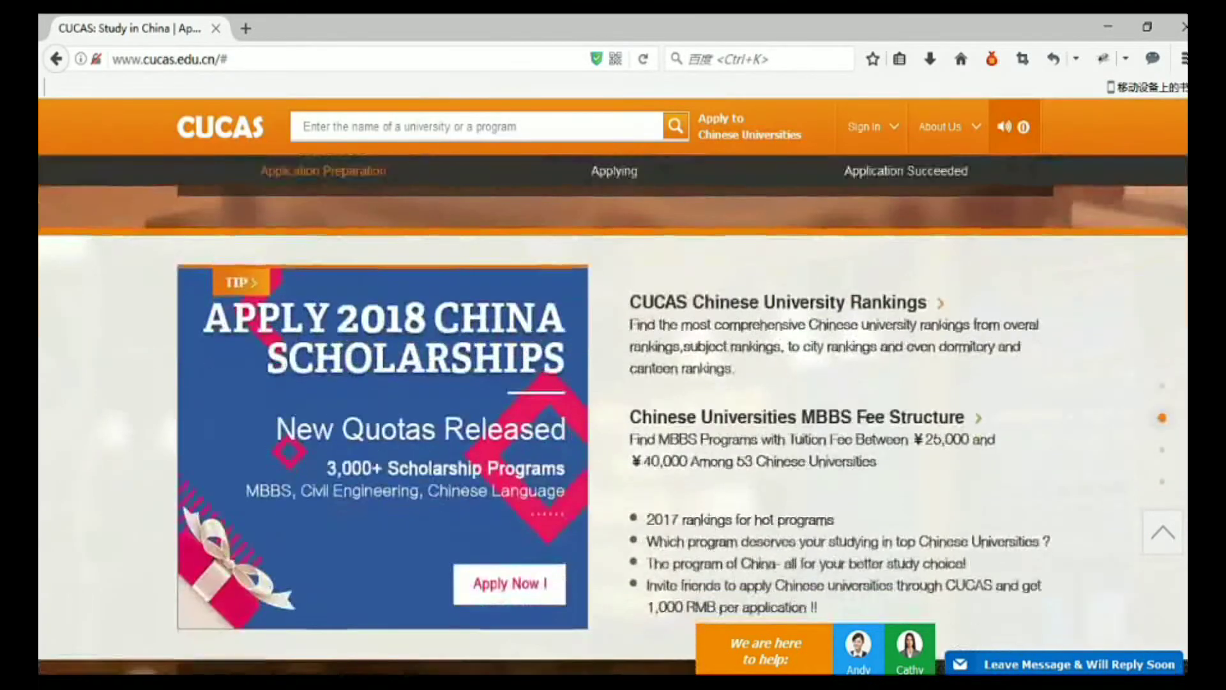
{"action": "scroll", "coordinate": [613, 387], "scroll_direction": "down", "scroll_amount": 2}
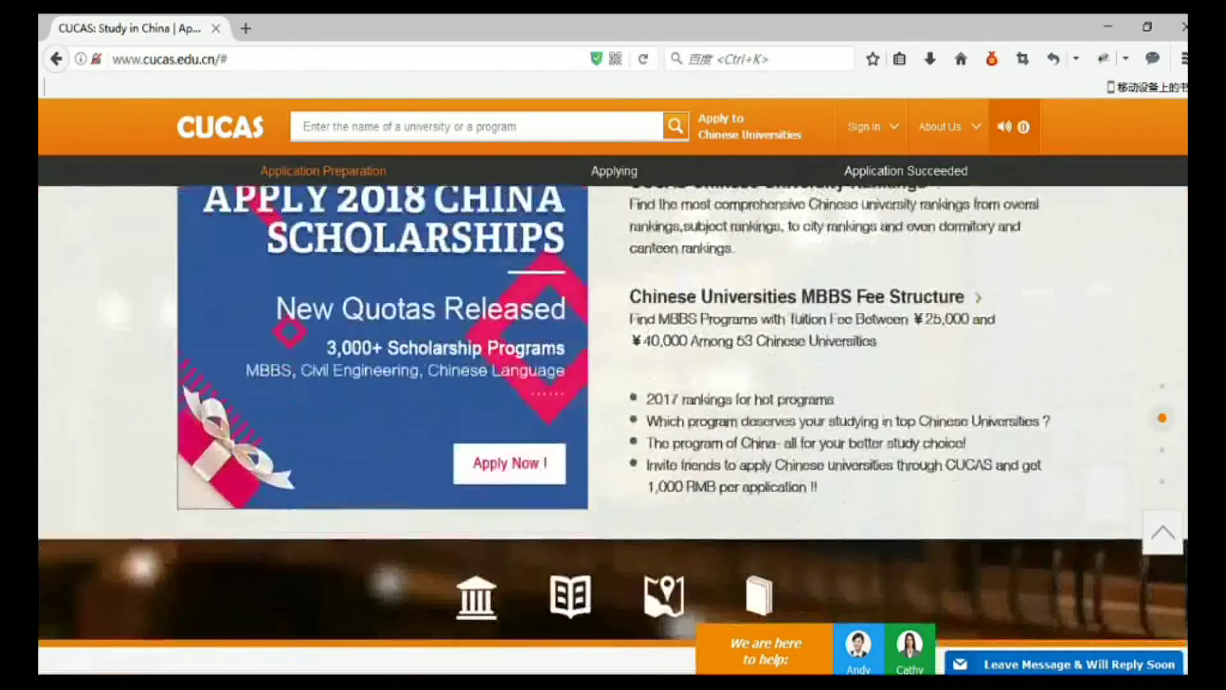
{"action": "scroll", "coordinate": [613, 387], "scroll_direction": "down", "scroll_amount": 2}
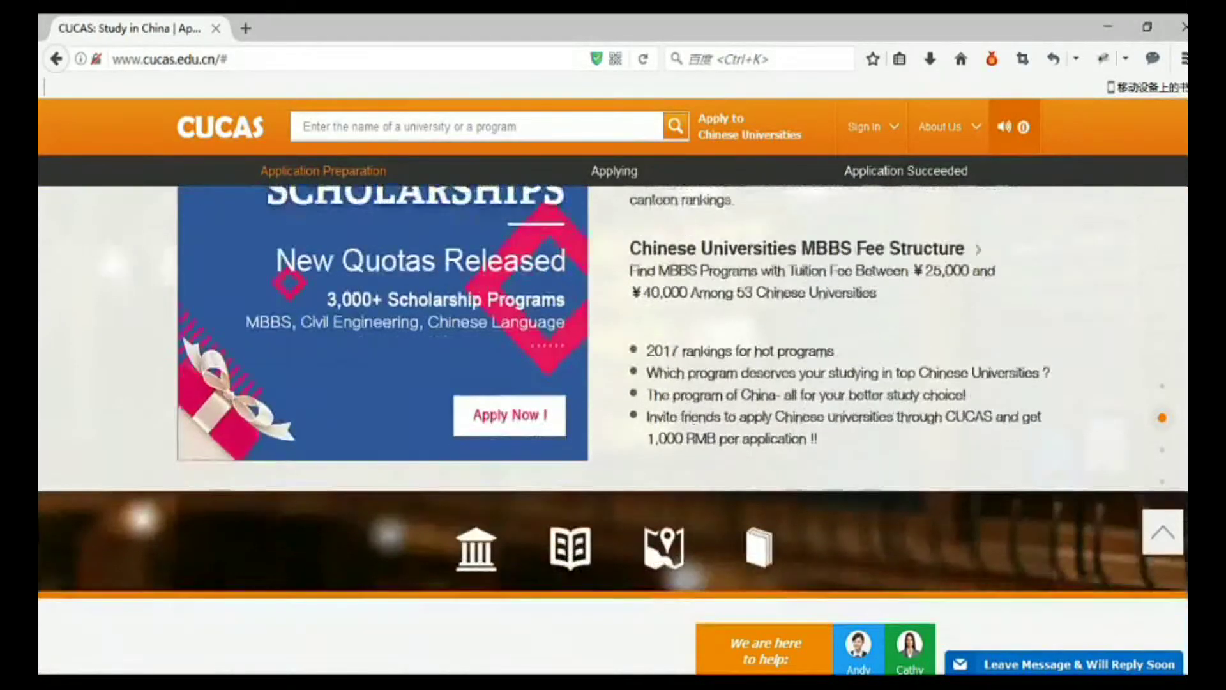
{"action": "scroll", "coordinate": [613, 431], "scroll_direction": "down", "scroll_amount": 2}
{"action": "scroll", "coordinate": [612, 431], "scroll_direction": "down", "scroll_amount": 2}
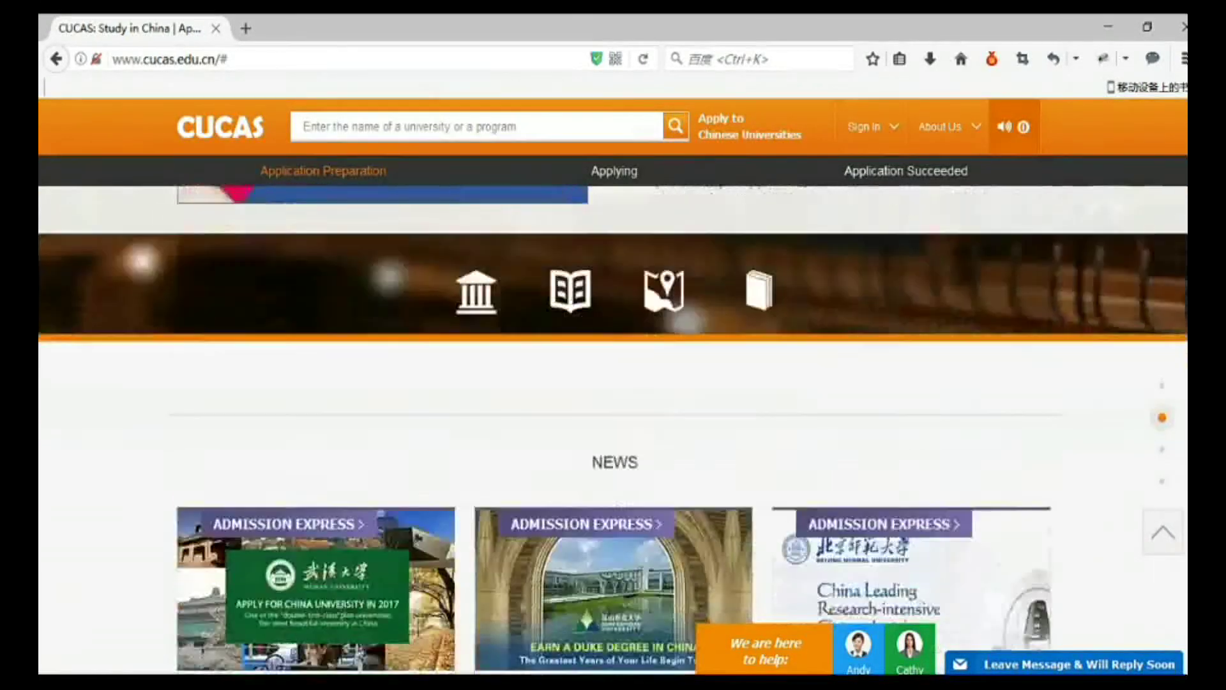
{"action": "scroll", "coordinate": [614, 431], "scroll_direction": "down", "scroll_amount": 2}
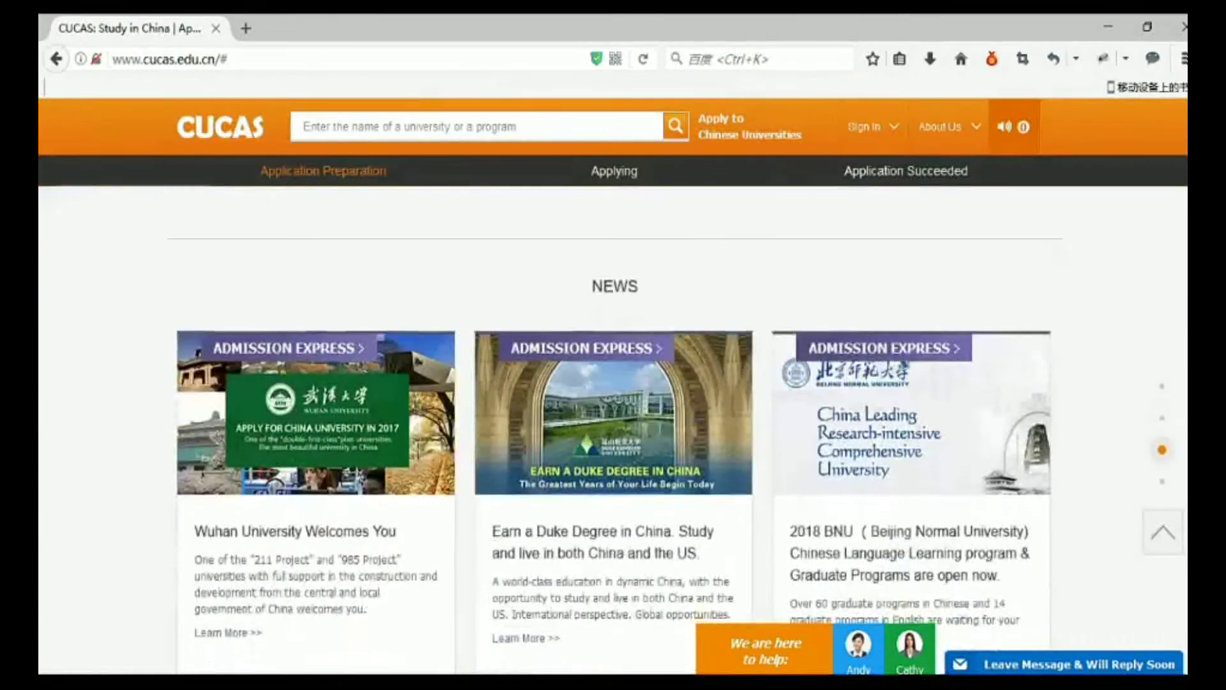
{"action": "scroll", "coordinate": [613, 431], "scroll_direction": "down", "scroll_amount": 2}
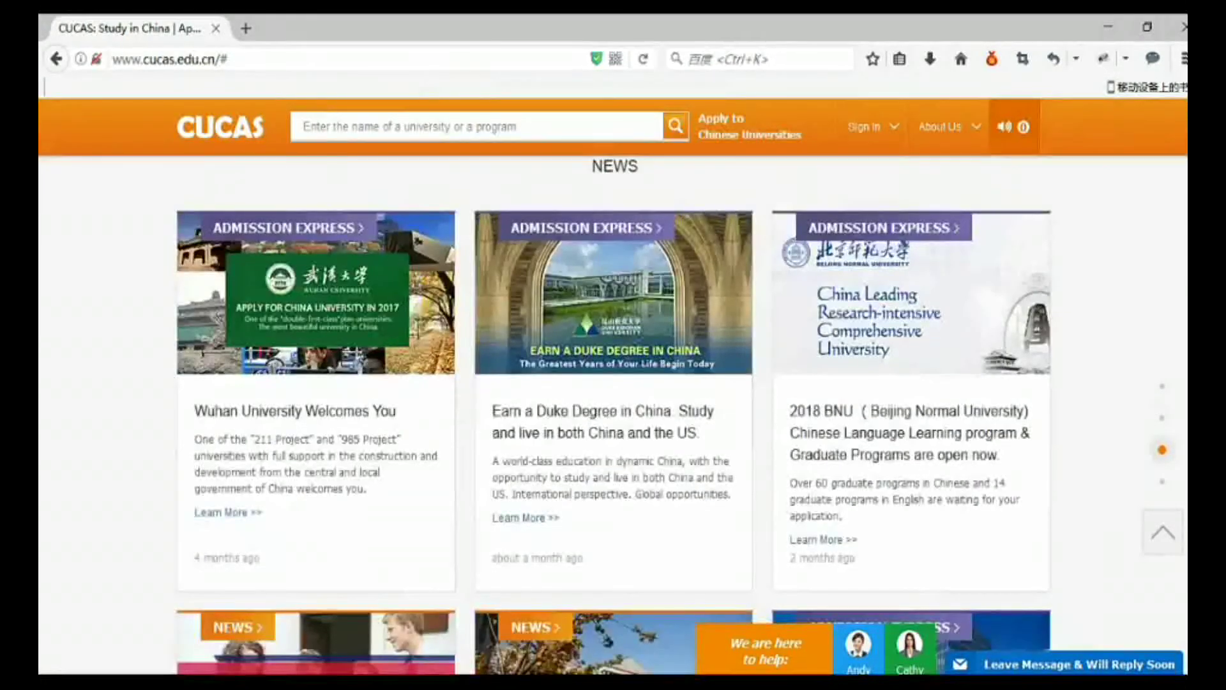
{"action": "scroll", "coordinate": [614, 431], "scroll_direction": "down", "scroll_amount": 2}
{"action": "scroll", "coordinate": [614, 431], "scroll_direction": "down", "scroll_amount": 2}
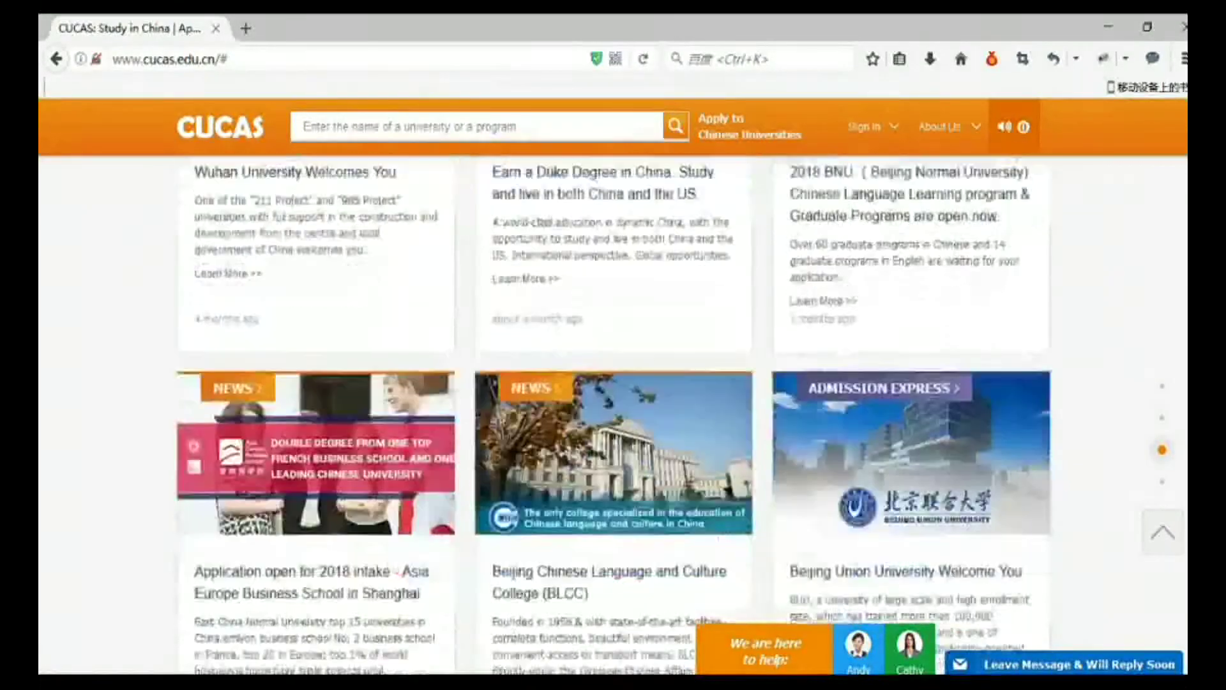
{"action": "scroll", "coordinate": [613, 431], "scroll_direction": "down", "scroll_amount": 2}
{"action": "scroll", "coordinate": [613, 431], "scroll_direction": "down", "scroll_amount": 2}
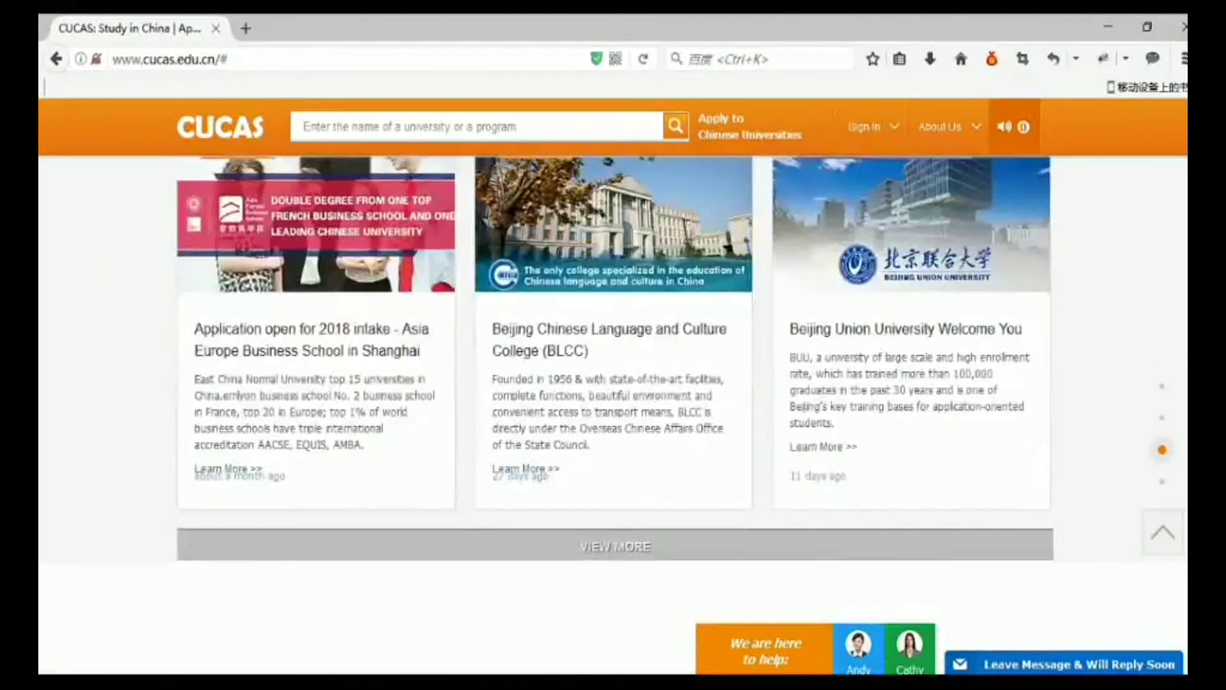
Open iAgent's registration page and compare the Company and Individual Register forms
{"action": "left_click", "coordinate": [1161, 532]}
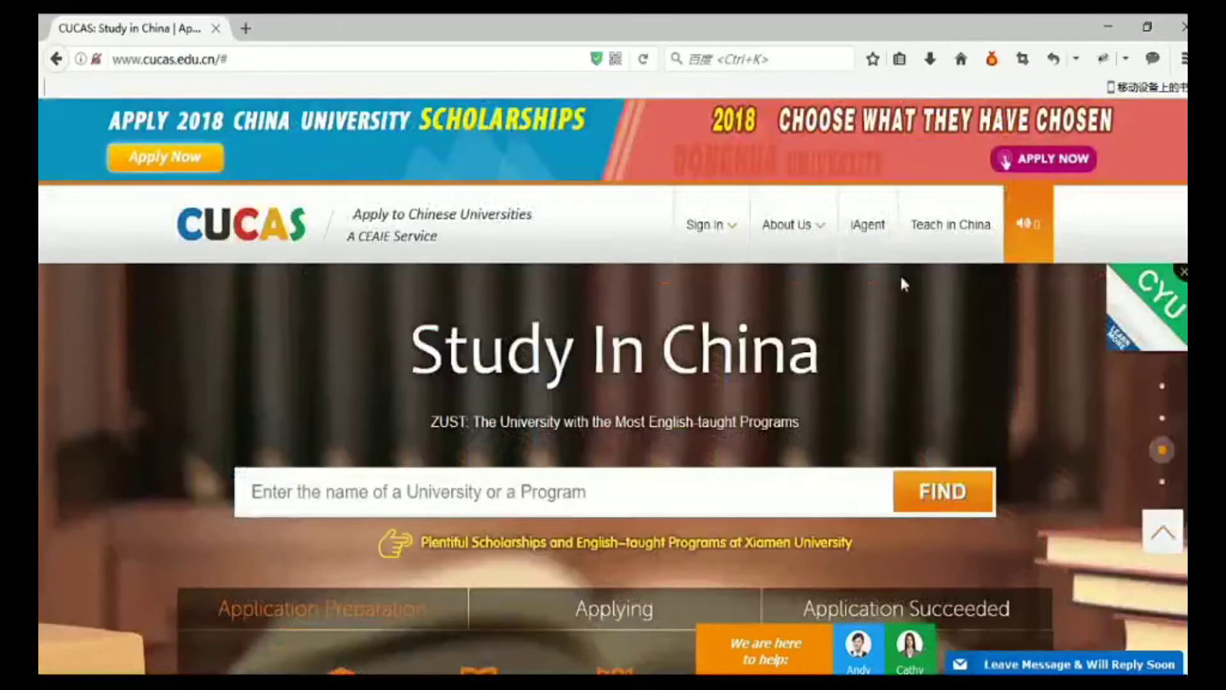
{"action": "left_click", "coordinate": [867, 240]}
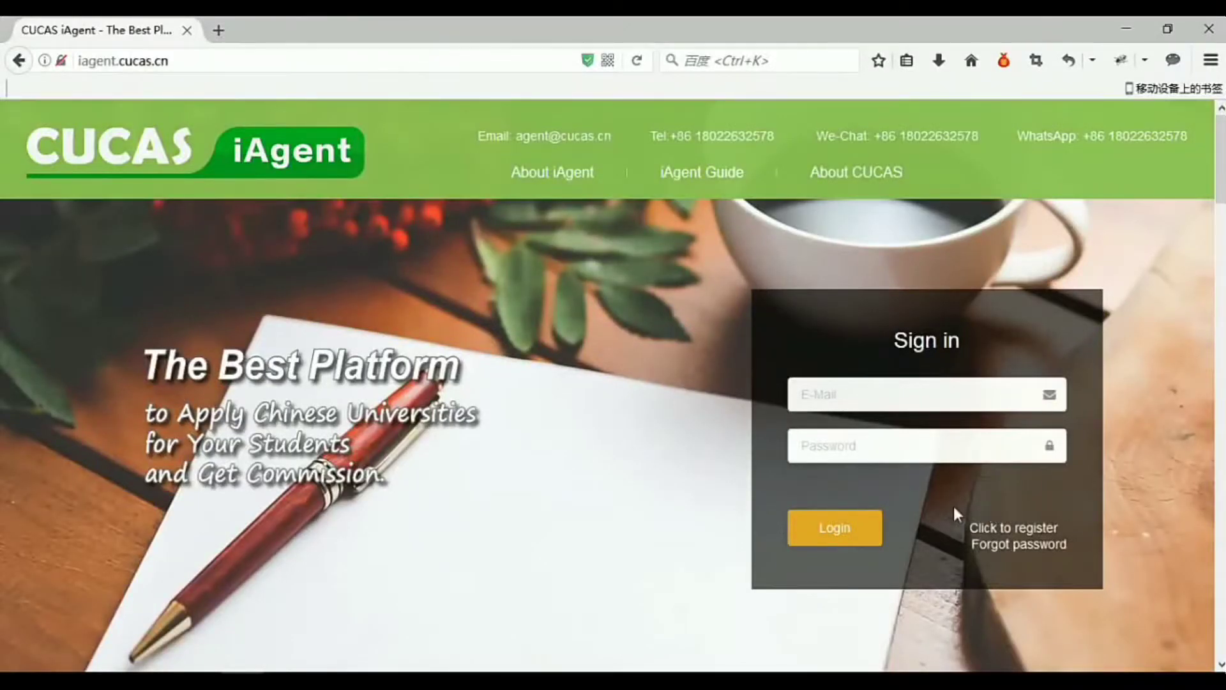
{"action": "left_click", "coordinate": [1010, 528]}
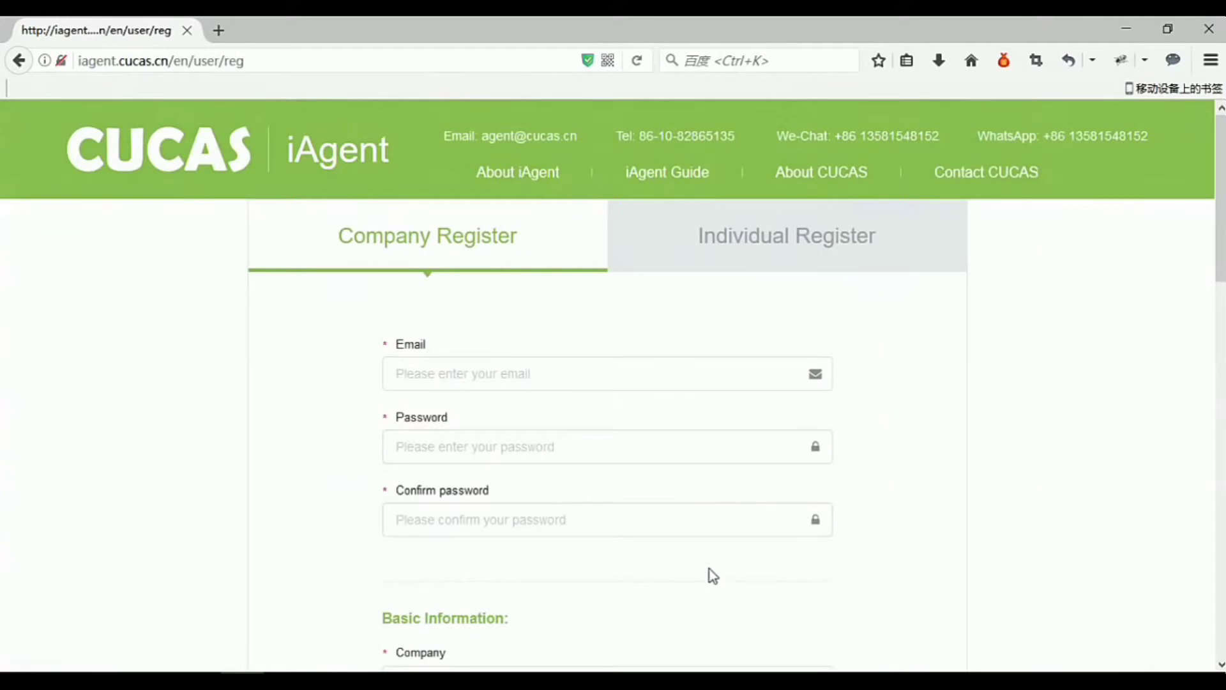
{"action": "left_click", "coordinate": [704, 247]}
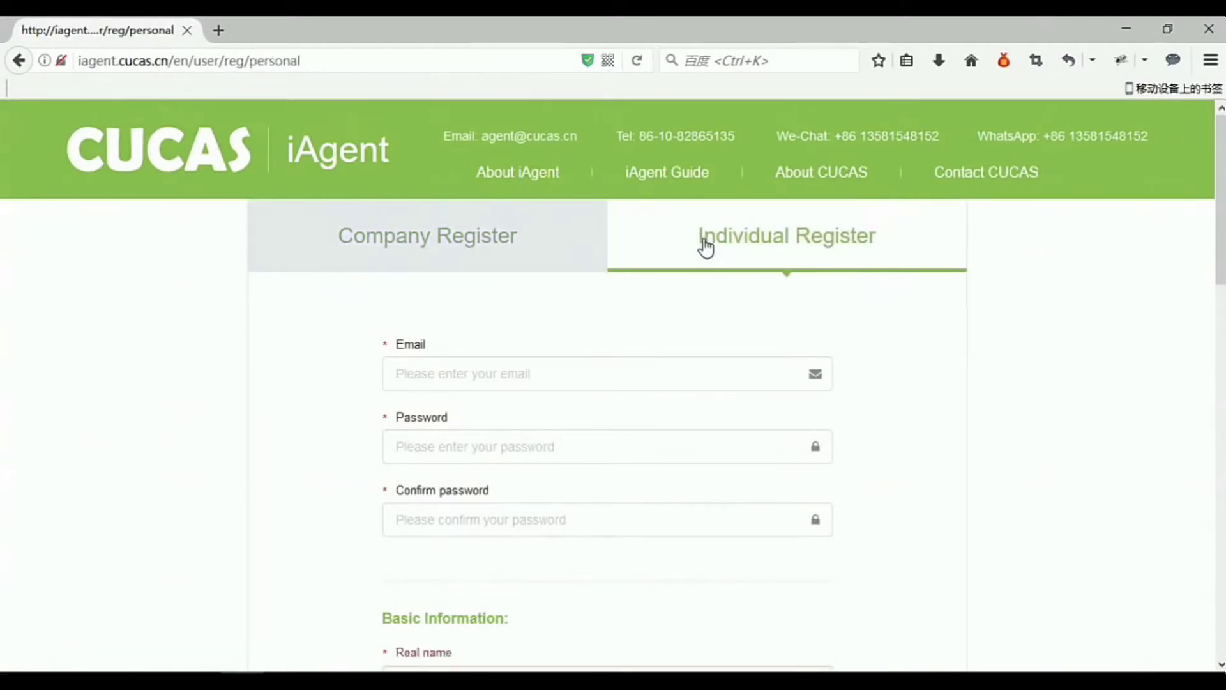
{"action": "left_click", "coordinate": [467, 242]}
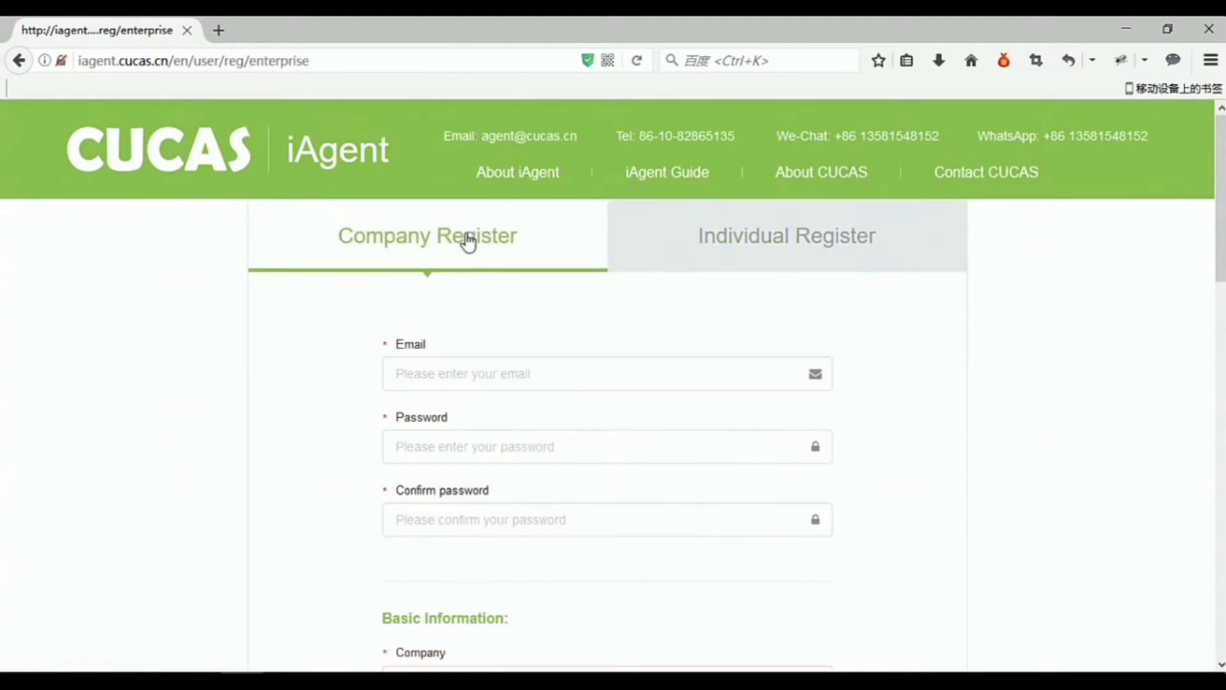
{"action": "scroll", "coordinate": [899, 403], "scroll_direction": "down", "scroll_amount": 2}
{"action": "scroll", "coordinate": [899, 403], "scroll_direction": "down", "scroll_amount": 2}
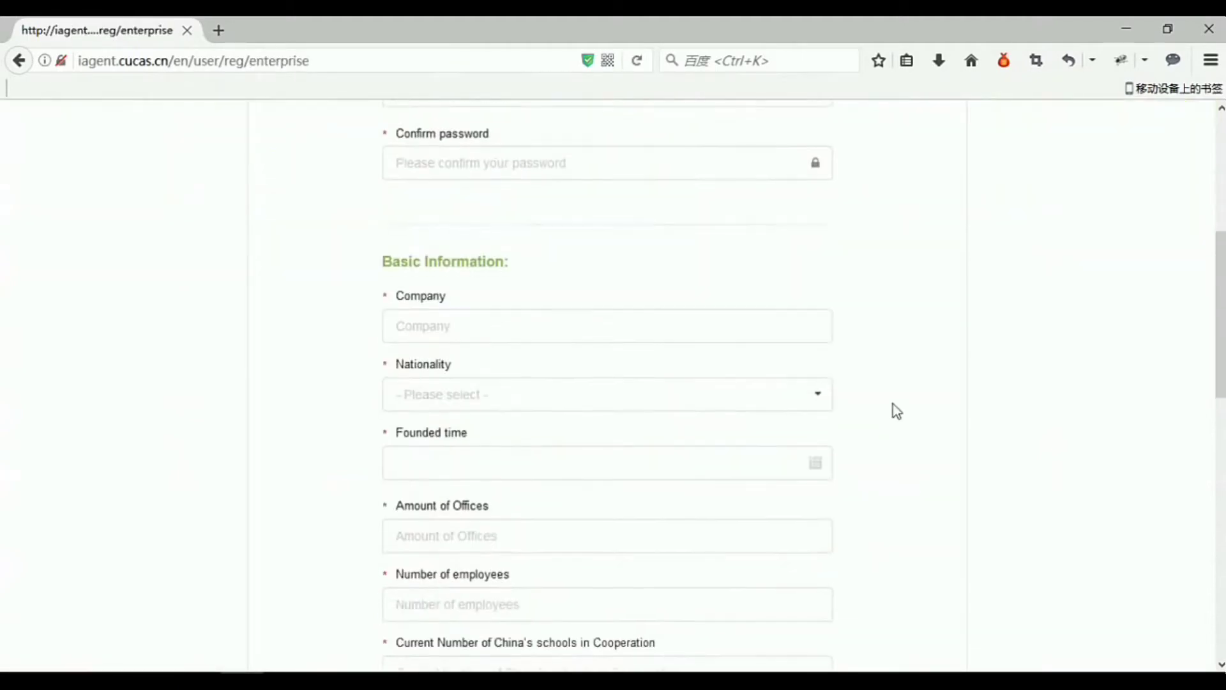
{"action": "scroll", "coordinate": [899, 403], "scroll_direction": "down", "scroll_amount": 2}
{"action": "scroll", "coordinate": [896, 410], "scroll_direction": "down", "scroll_amount": 1}
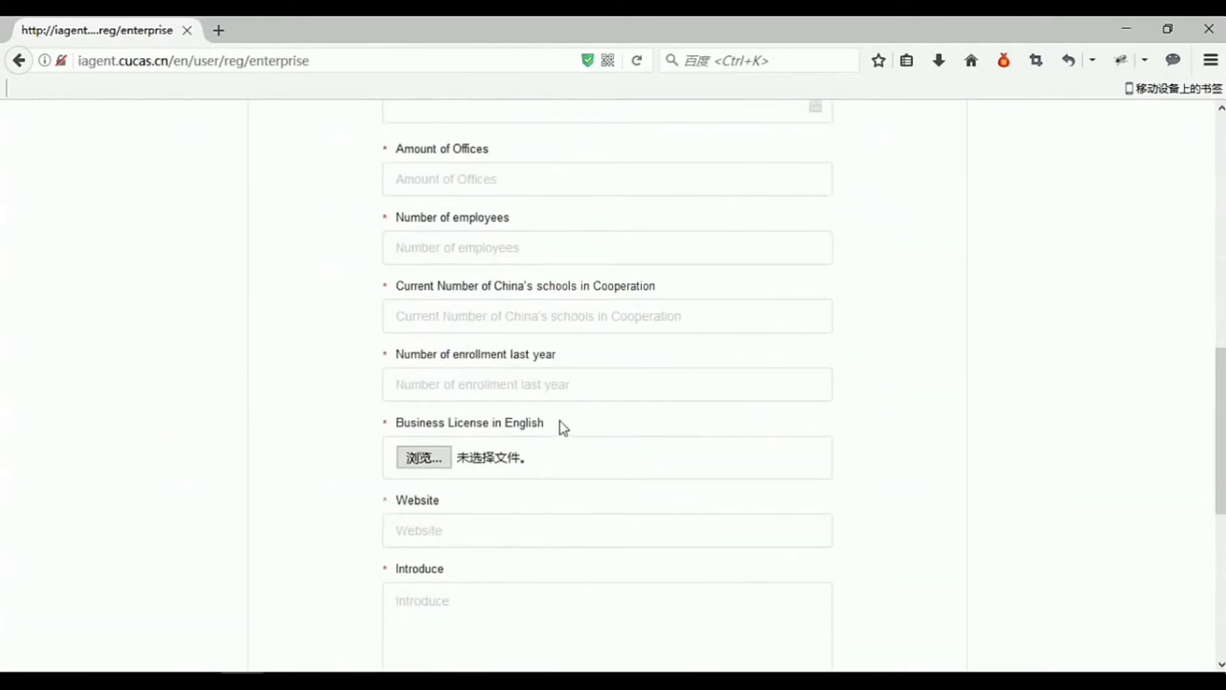
{"action": "scroll", "coordinate": [659, 568], "scroll_direction": "up", "scroll_amount": 10}
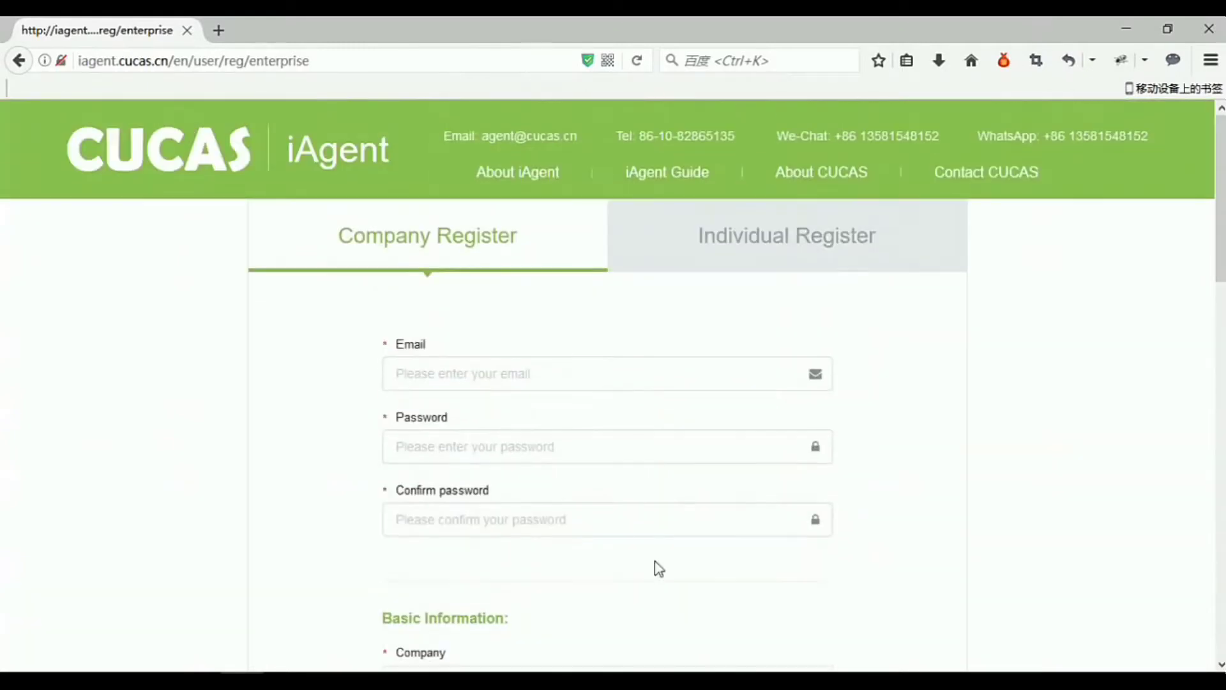
{"action": "left_click", "coordinate": [788, 241]}
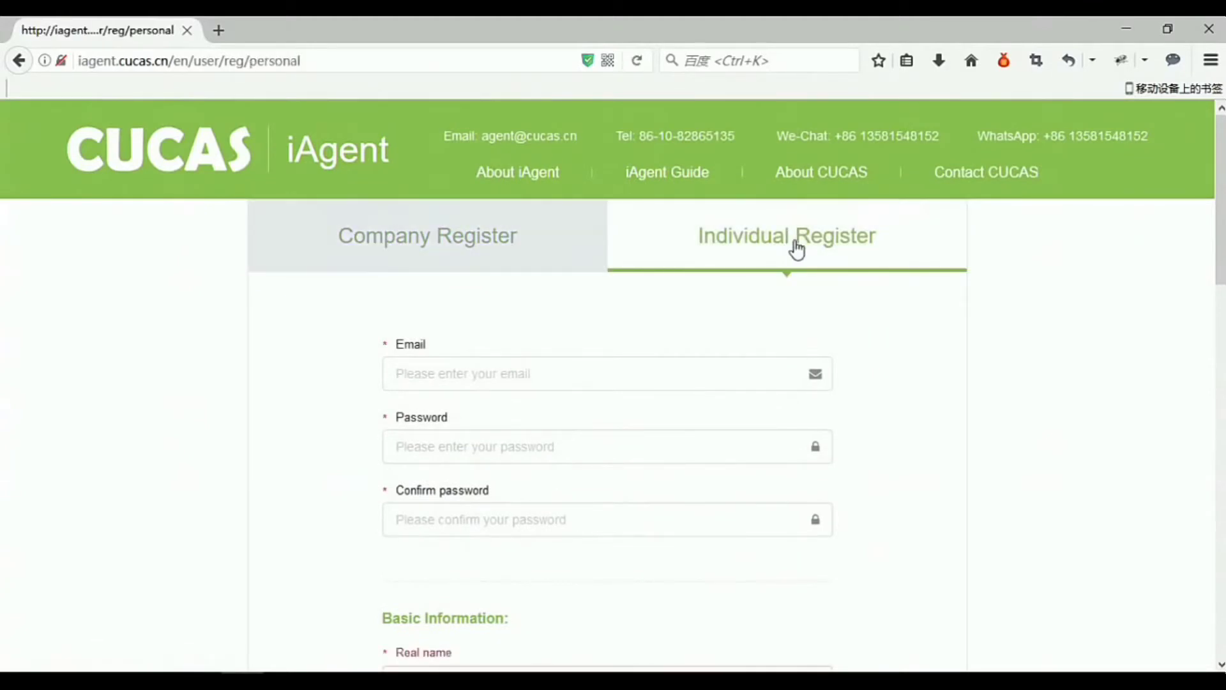
{"action": "scroll", "coordinate": [885, 387], "scroll_direction": "down", "scroll_amount": 5}
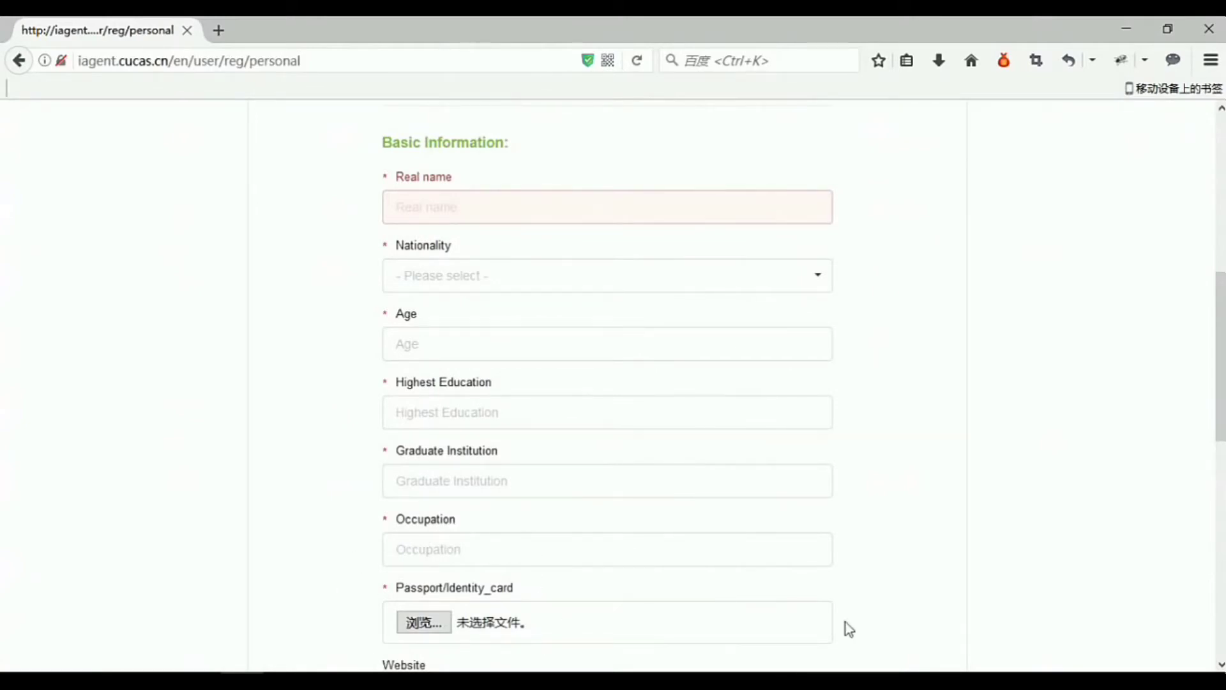
{"action": "scroll", "coordinate": [842, 622], "scroll_direction": "up", "scroll_amount": 5}
Fill the company registration email from the saved 'ma' suggestion, then search CUCAS for Business
{"action": "left_click", "coordinate": [539, 257]}
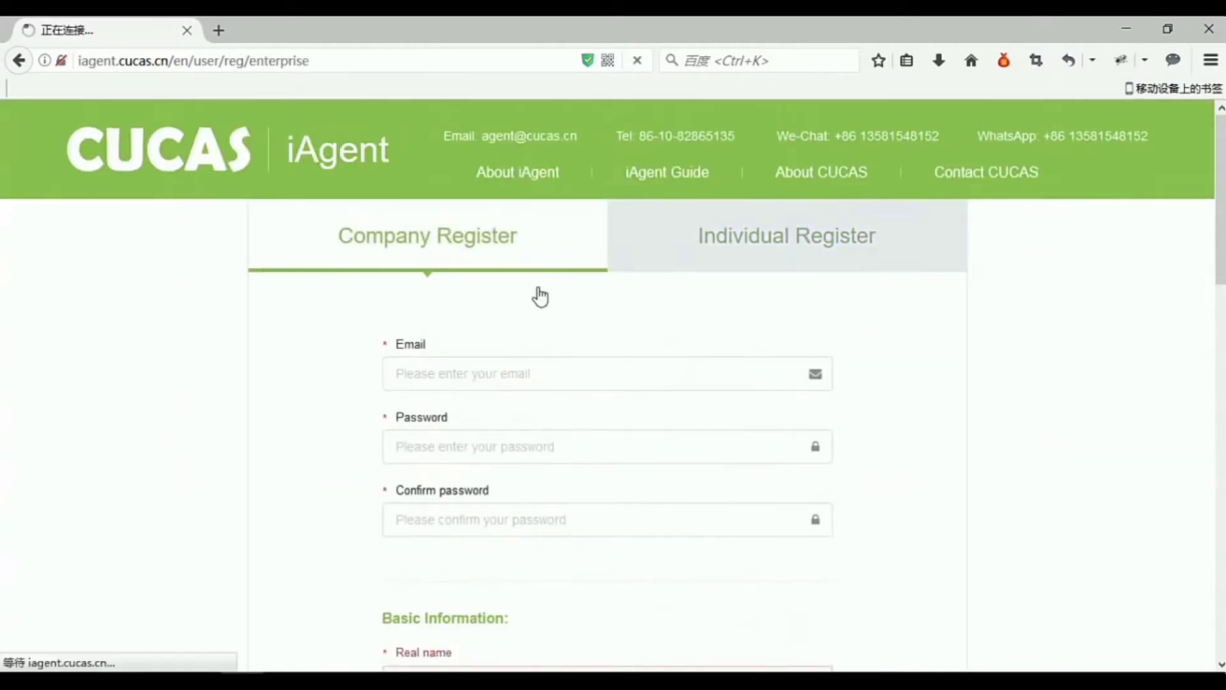
{"action": "left_click", "coordinate": [526, 375]}
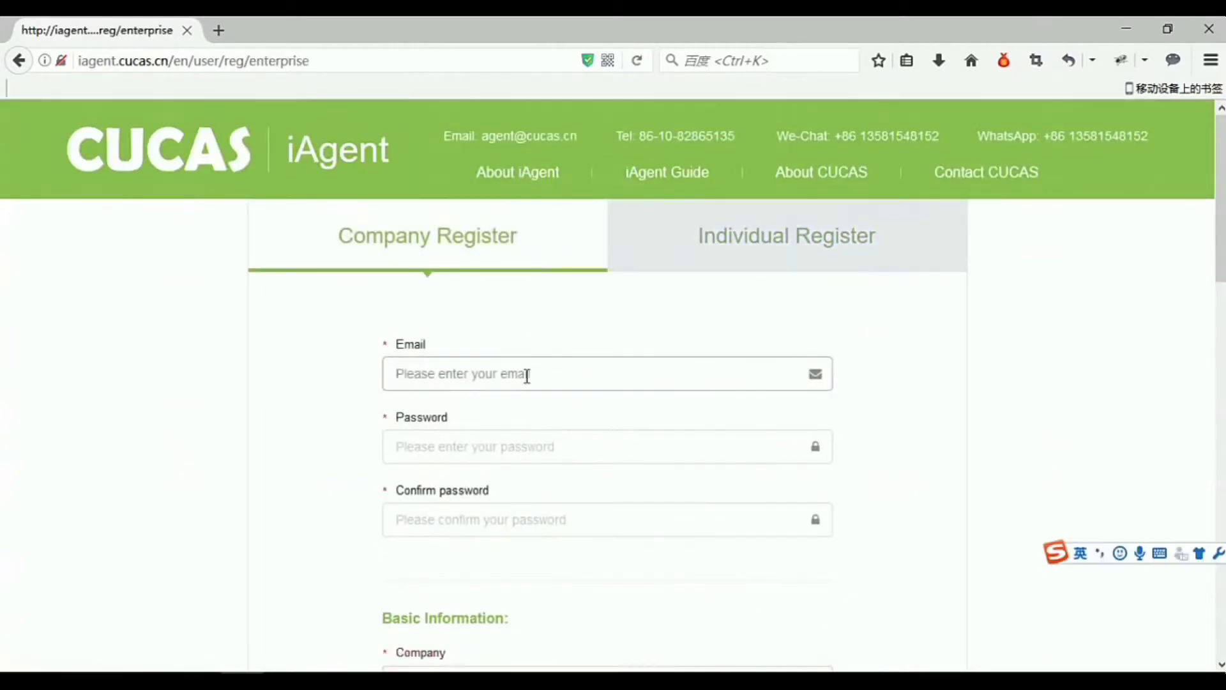
{"action": "type", "text": "ma"}
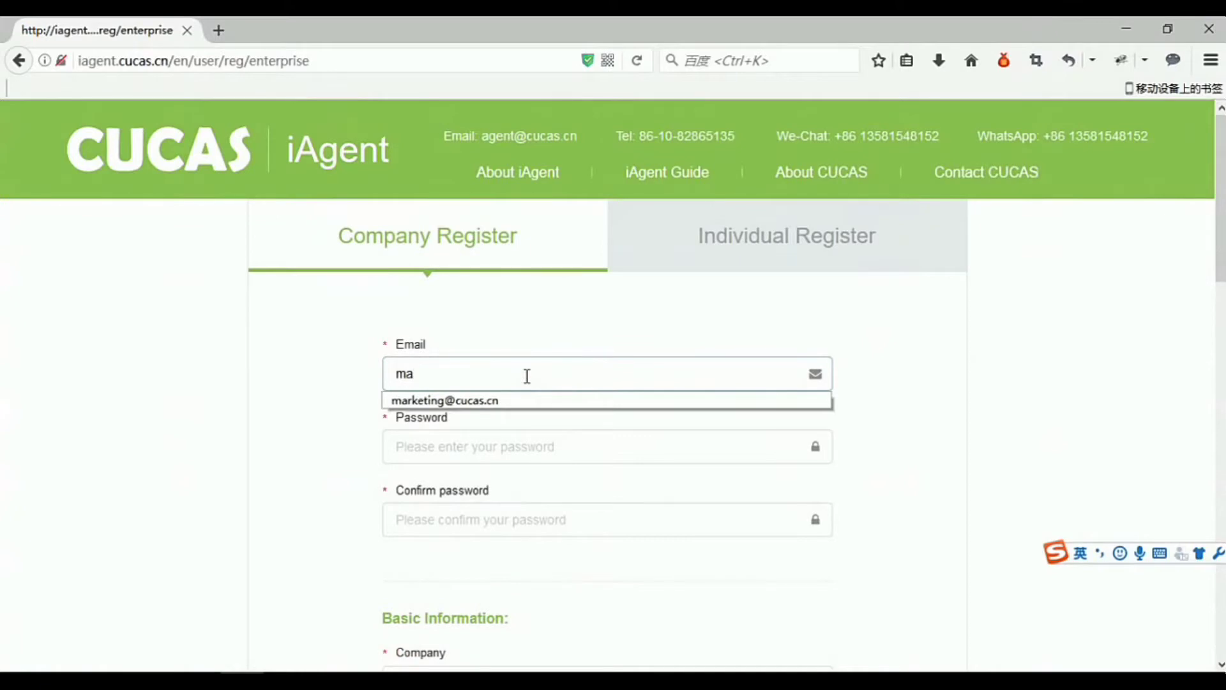
{"action": "left_click", "coordinate": [489, 405]}
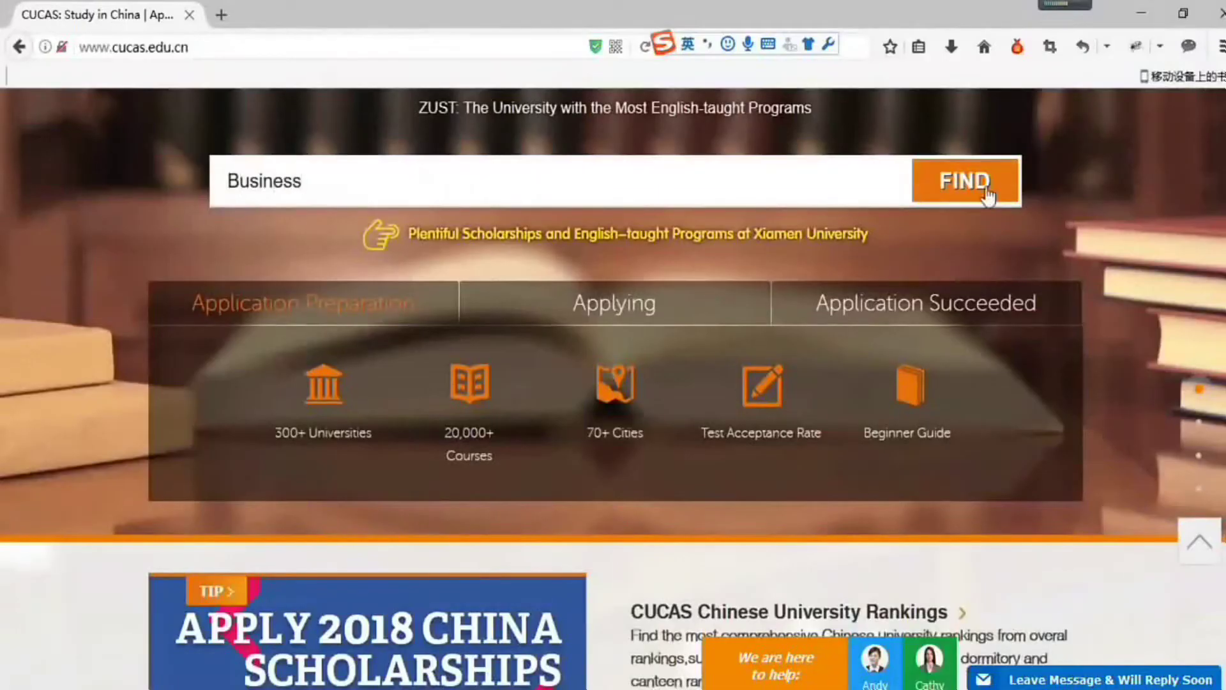
{"action": "left_click", "coordinate": [977, 190]}
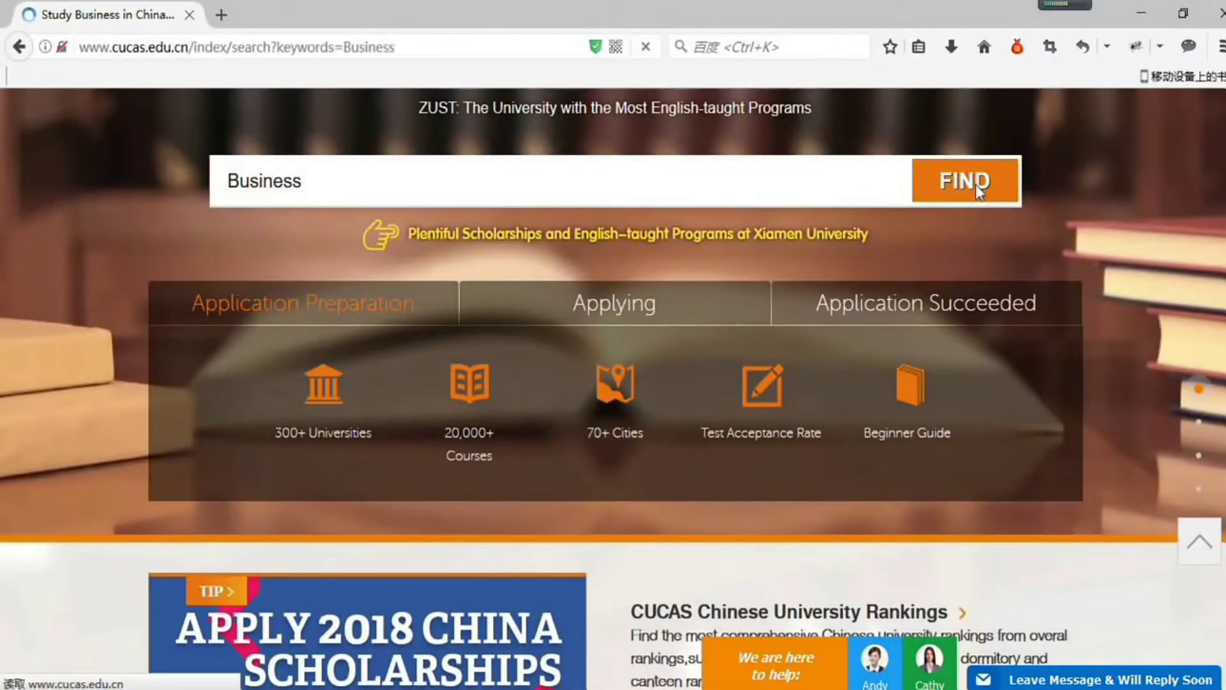
{"action": "scroll", "coordinate": [930, 526], "scroll_direction": "down", "scroll_amount": 10}
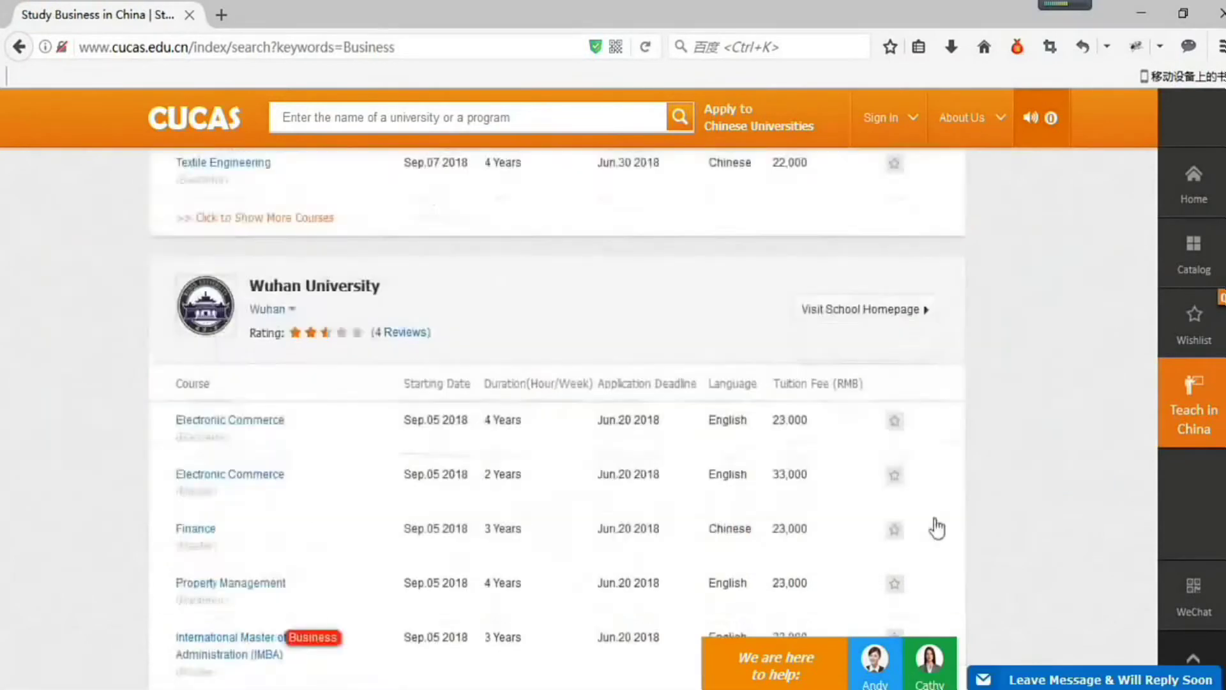
{"action": "scroll", "coordinate": [938, 532], "scroll_direction": "down", "scroll_amount": 5}
{"action": "scroll", "coordinate": [937, 532], "scroll_direction": "down", "scroll_amount": 5}
{"action": "scroll", "coordinate": [936, 532], "scroll_direction": "down", "scroll_amount": 5}
{"action": "scroll", "coordinate": [936, 531], "scroll_direction": "down", "scroll_amount": 5}
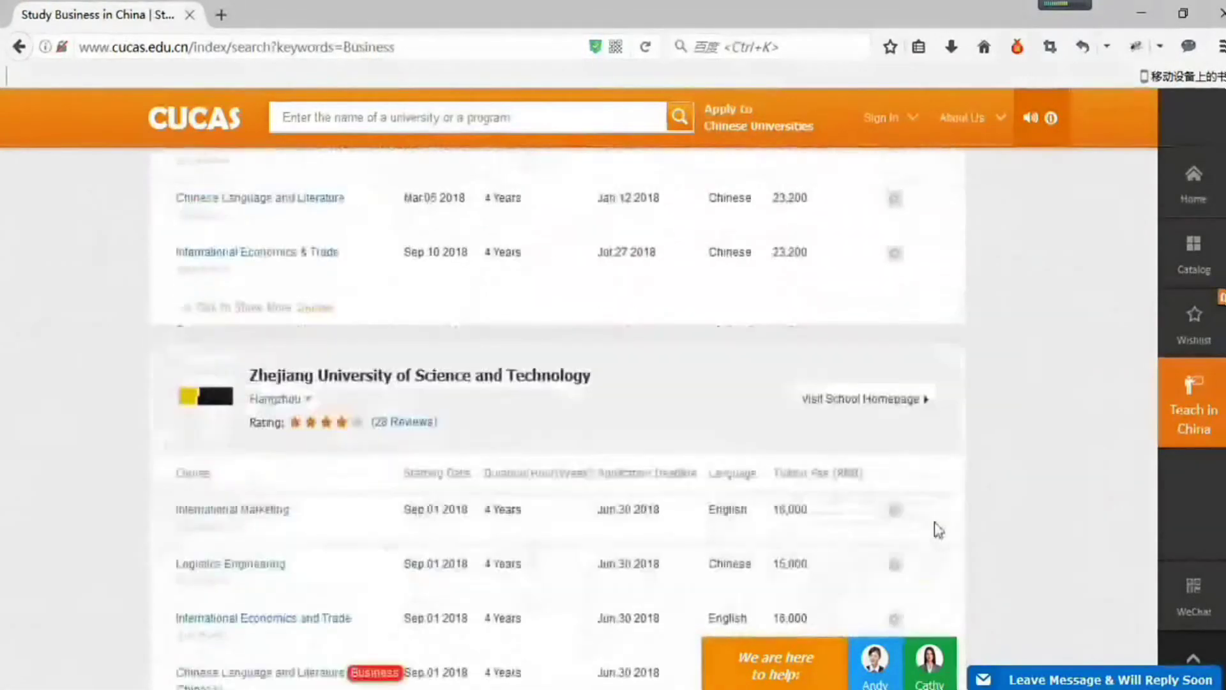
{"action": "scroll", "coordinate": [936, 529], "scroll_direction": "down", "scroll_amount": 5}
{"action": "scroll", "coordinate": [938, 479], "scroll_direction": "up", "scroll_amount": 5}
{"action": "scroll", "coordinate": [952, 479], "scroll_direction": "up", "scroll_amount": 5}
{"action": "scroll", "coordinate": [952, 480], "scroll_direction": "up", "scroll_amount": 10}
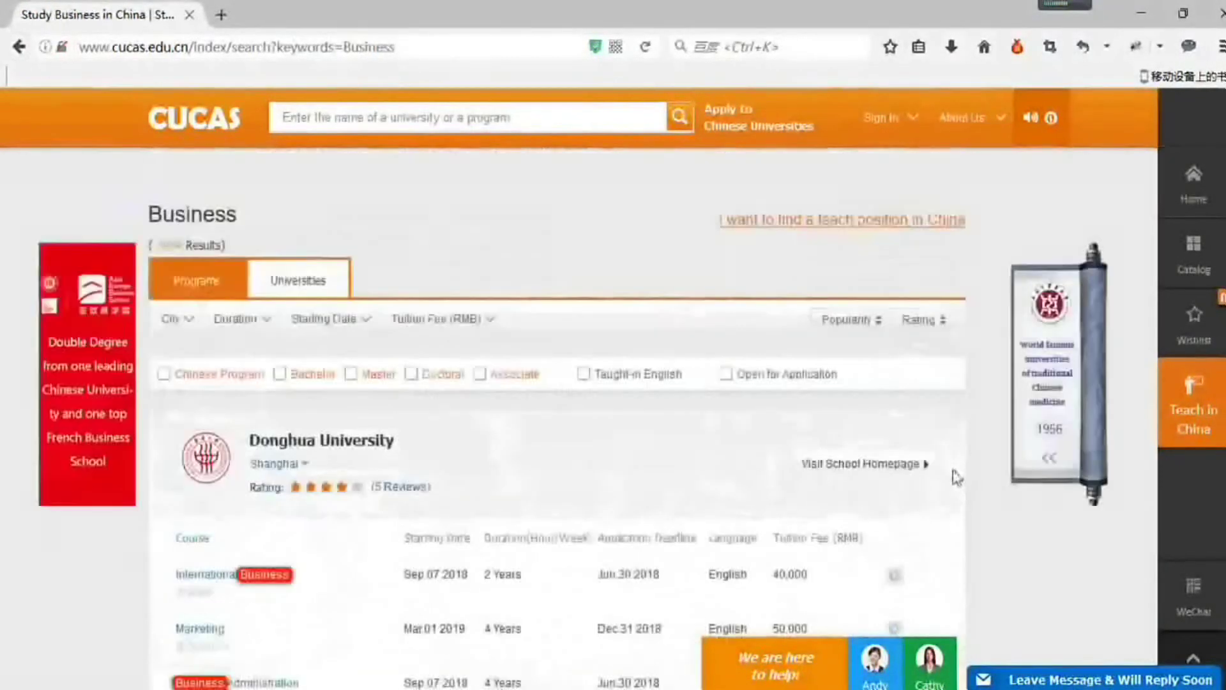
Filter Business results to Shanghai, Bachelor and English-taught, then open Shanghai University's BBA page
{"action": "left_click", "coordinate": [324, 406]}
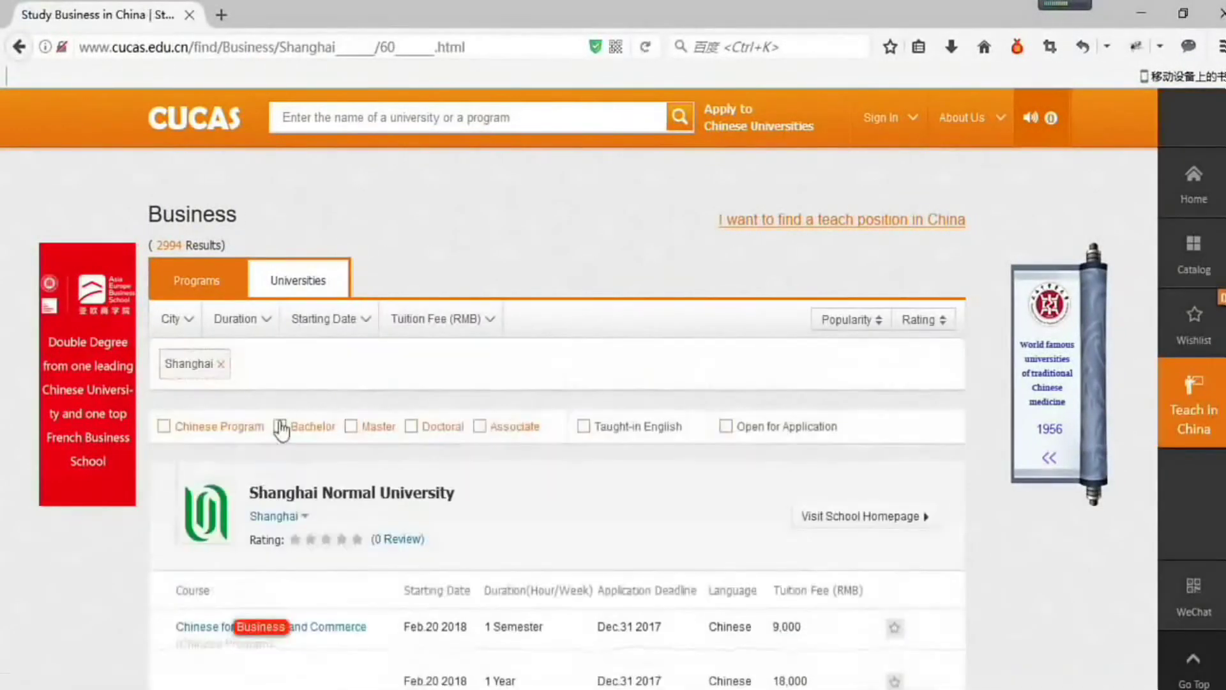
{"action": "left_click", "coordinate": [280, 428]}
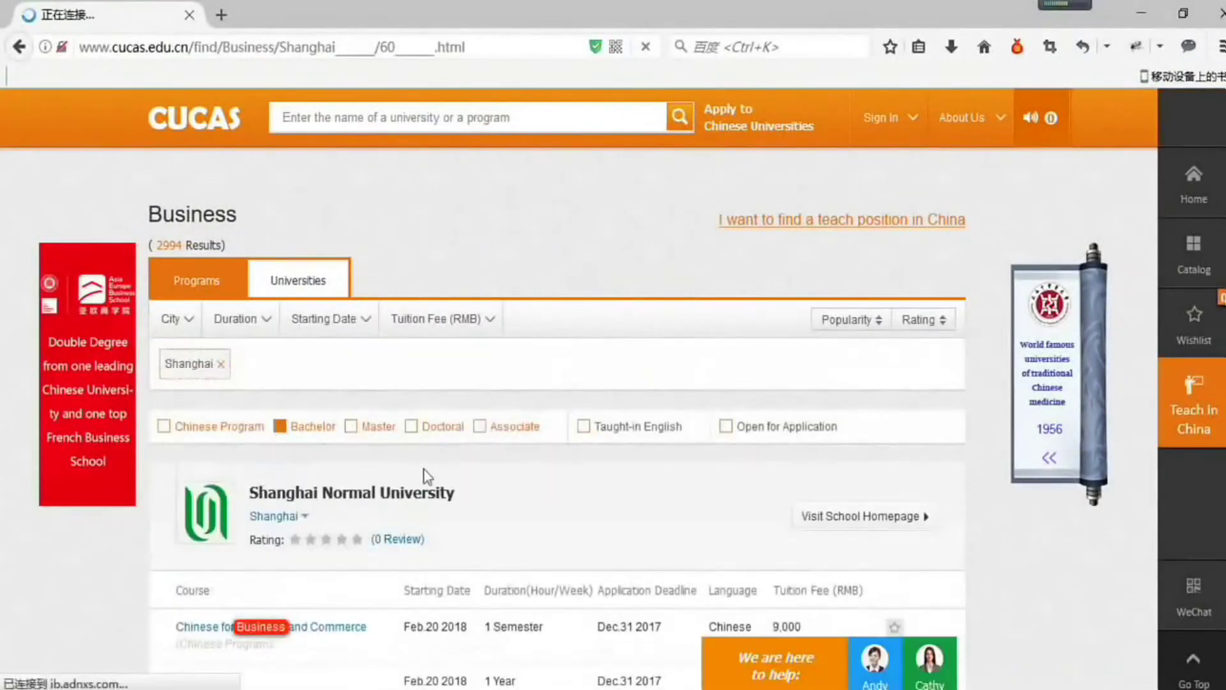
{"action": "left_click", "coordinate": [584, 427]}
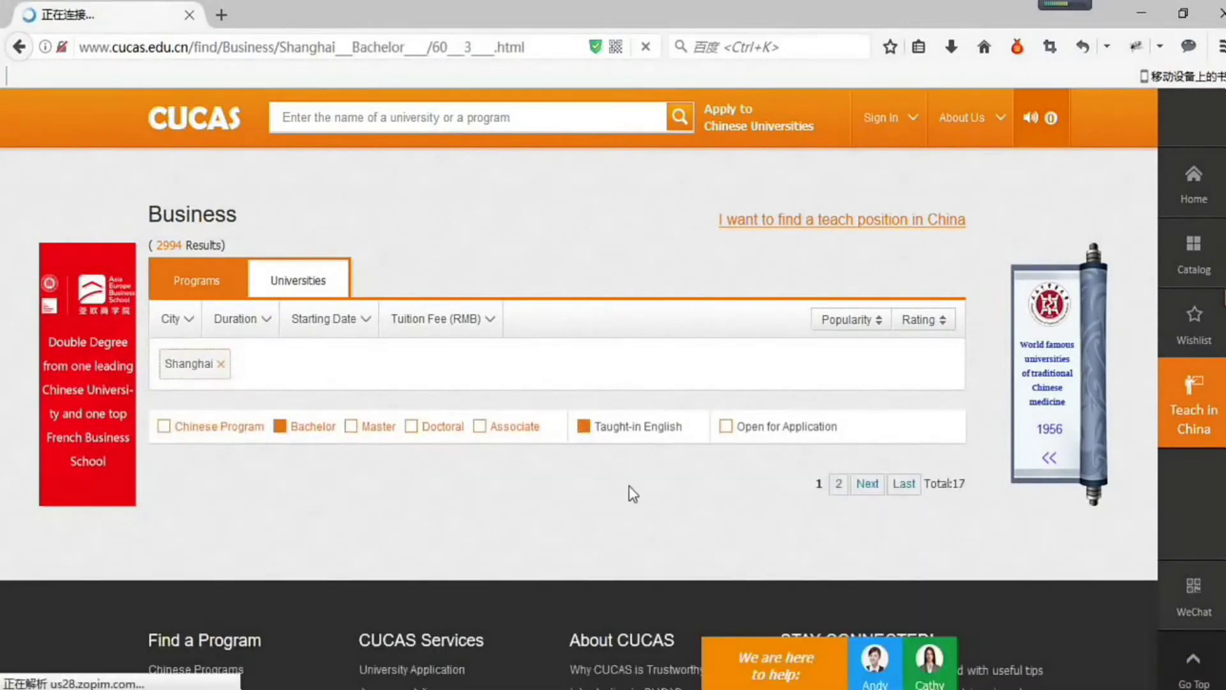
{"action": "scroll", "coordinate": [575, 474], "scroll_direction": "down", "scroll_amount": 2}
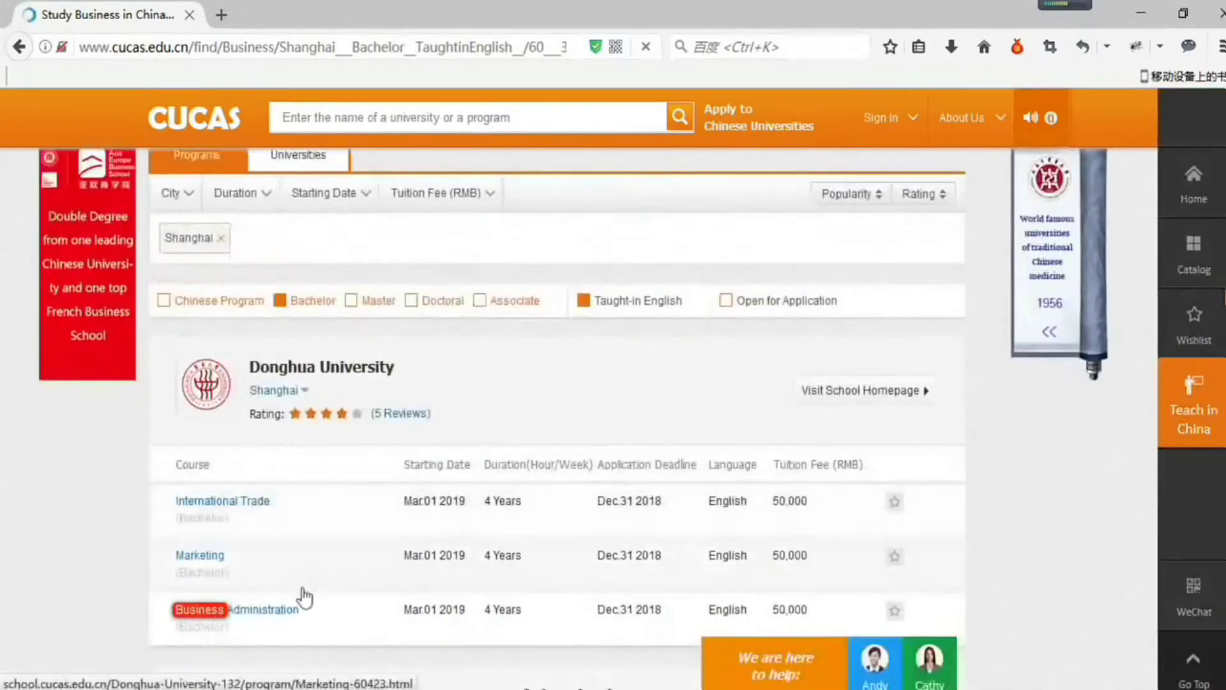
{"action": "scroll", "coordinate": [302, 613], "scroll_direction": "down", "scroll_amount": 2}
{"action": "scroll", "coordinate": [302, 627], "scroll_direction": "down", "scroll_amount": 1}
{"action": "scroll", "coordinate": [287, 498], "scroll_direction": "down", "scroll_amount": 2}
{"action": "scroll", "coordinate": [432, 499], "scroll_direction": "down", "scroll_amount": 3}
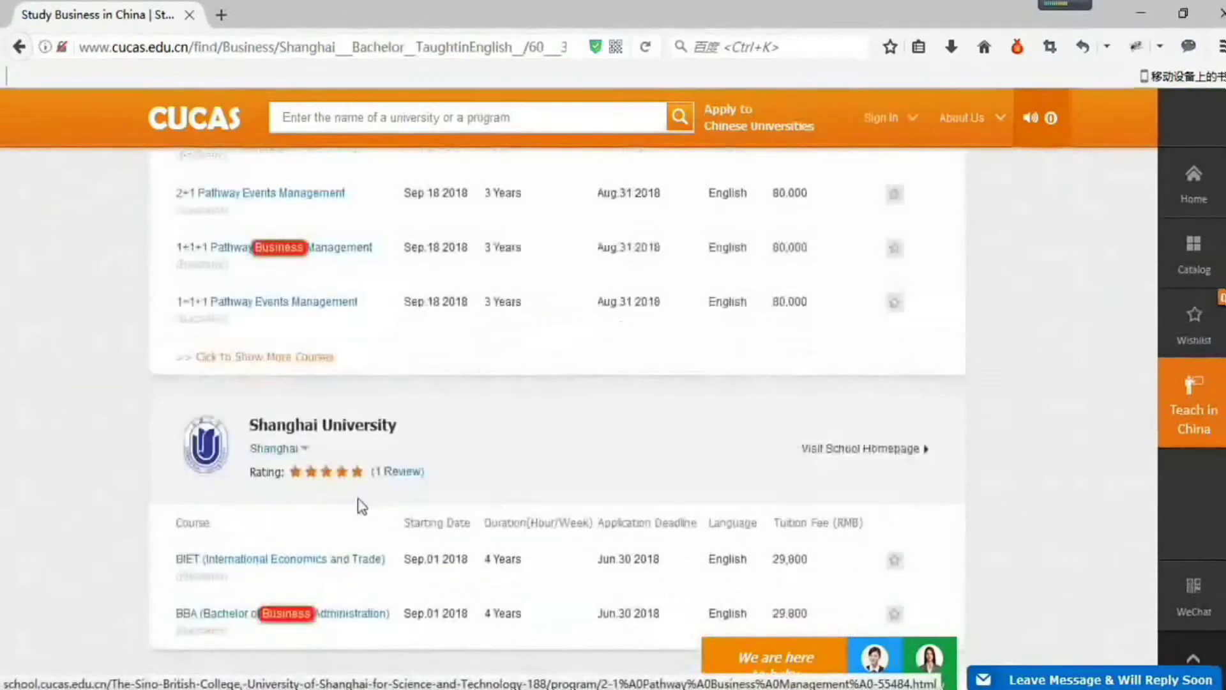
{"action": "scroll", "coordinate": [355, 507], "scroll_direction": "down", "scroll_amount": 2}
{"action": "left_click", "coordinate": [353, 464]}
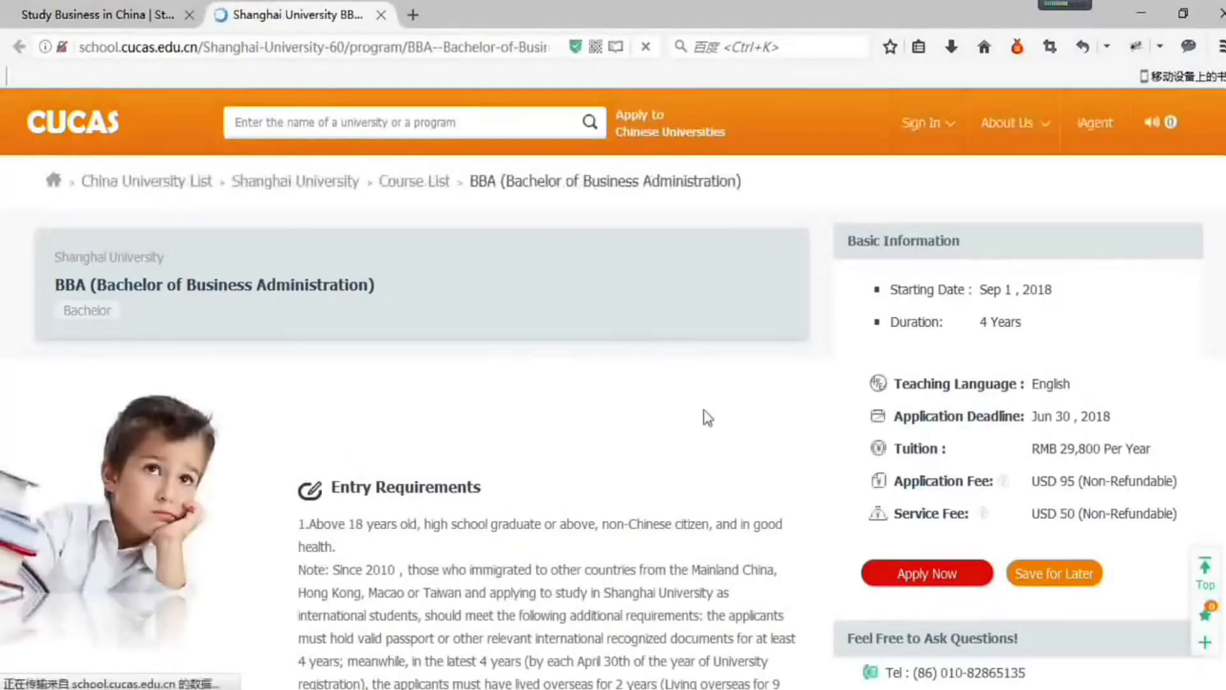
{"action": "scroll", "coordinate": [540, 520], "scroll_direction": "down", "scroll_amount": 3}
{"action": "scroll", "coordinate": [540, 527], "scroll_direction": "down", "scroll_amount": 4}
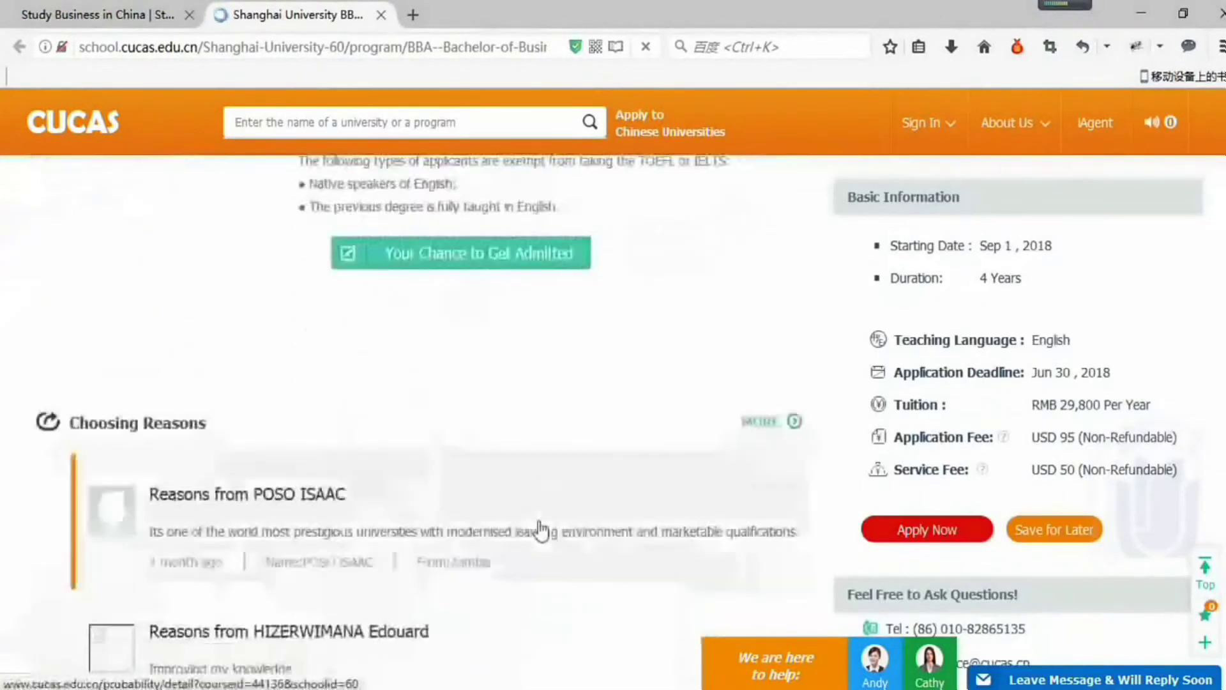
{"action": "scroll", "coordinate": [541, 529], "scroll_direction": "down", "scroll_amount": 4}
{"action": "scroll", "coordinate": [540, 528], "scroll_direction": "down", "scroll_amount": 5}
{"action": "scroll", "coordinate": [540, 528], "scroll_direction": "down", "scroll_amount": 4}
{"action": "scroll", "coordinate": [540, 528], "scroll_direction": "down", "scroll_amount": 4}
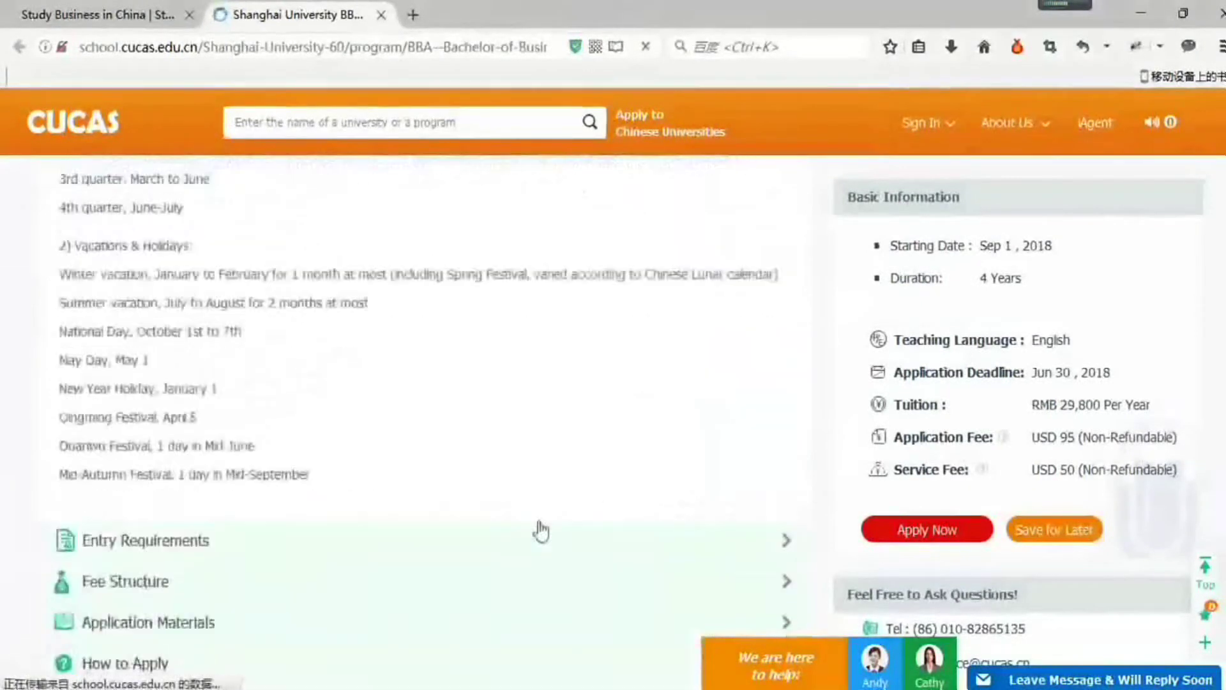
{"action": "scroll", "coordinate": [422, 364], "scroll_direction": "down", "scroll_amount": 2}
Expand the BBA fee structure and application materials, then run an MBBS search
{"action": "left_click", "coordinate": [418, 389]}
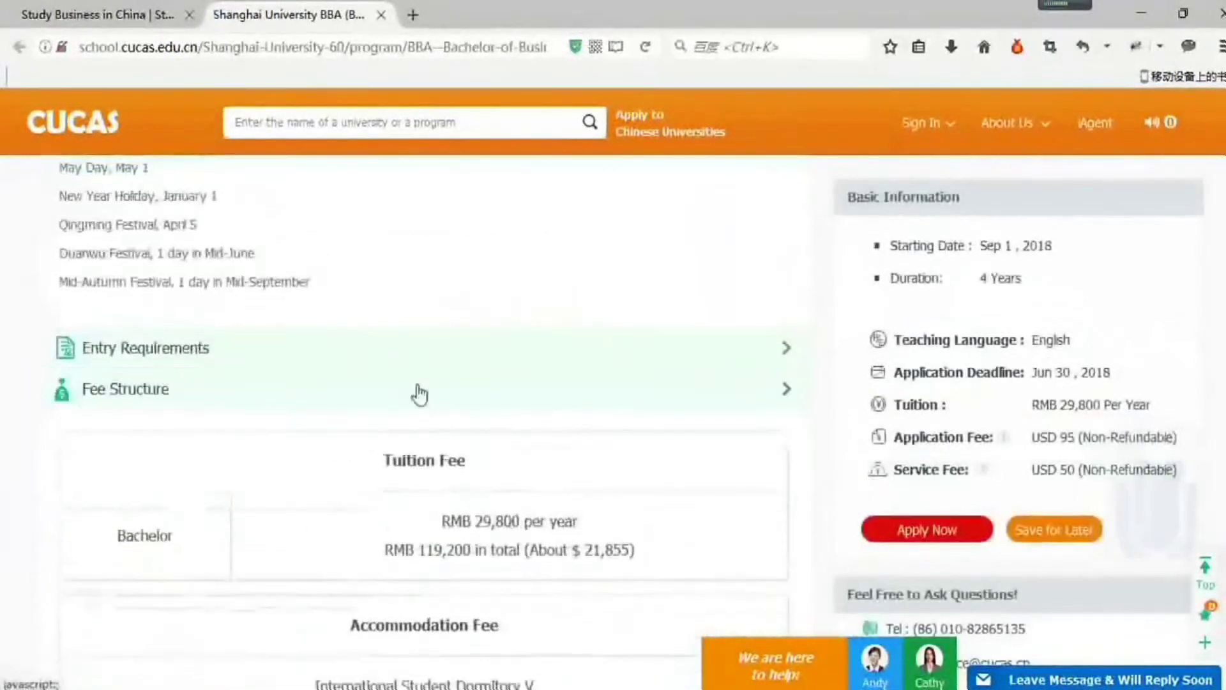
{"action": "left_click", "coordinate": [402, 189]}
{"action": "left_click", "coordinate": [412, 122]}
{"action": "type", "text": "M"}
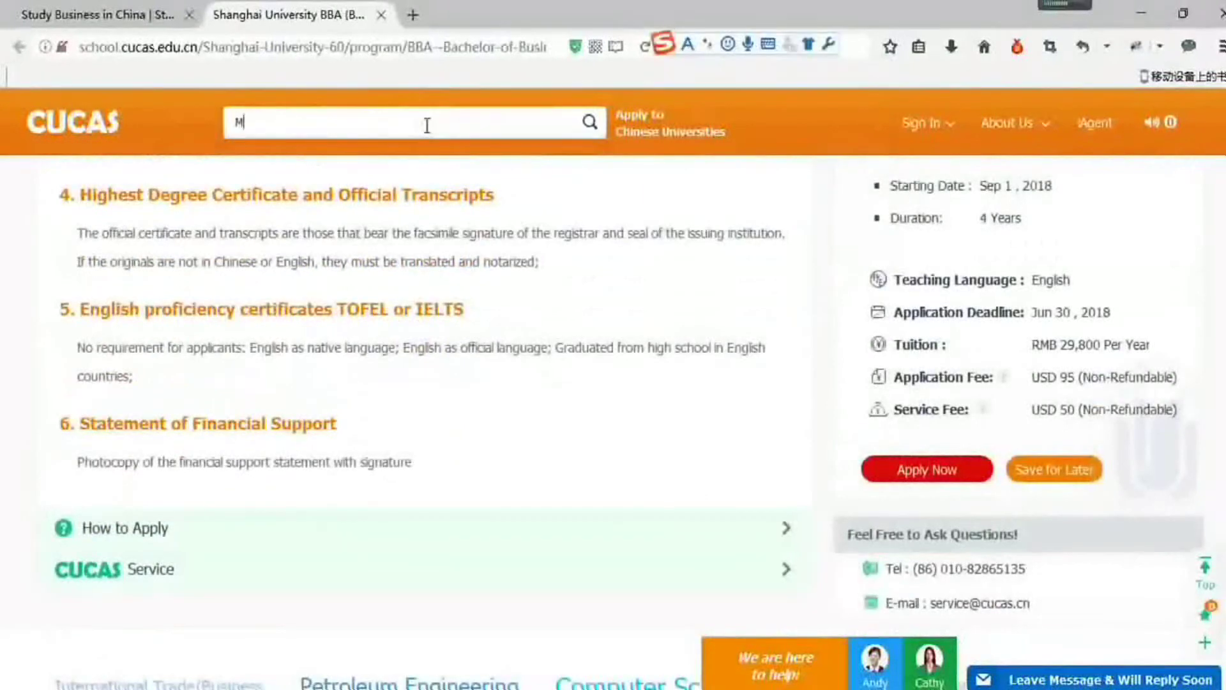
{"action": "type", "text": "BBS"}
{"action": "key", "text": "Return"}
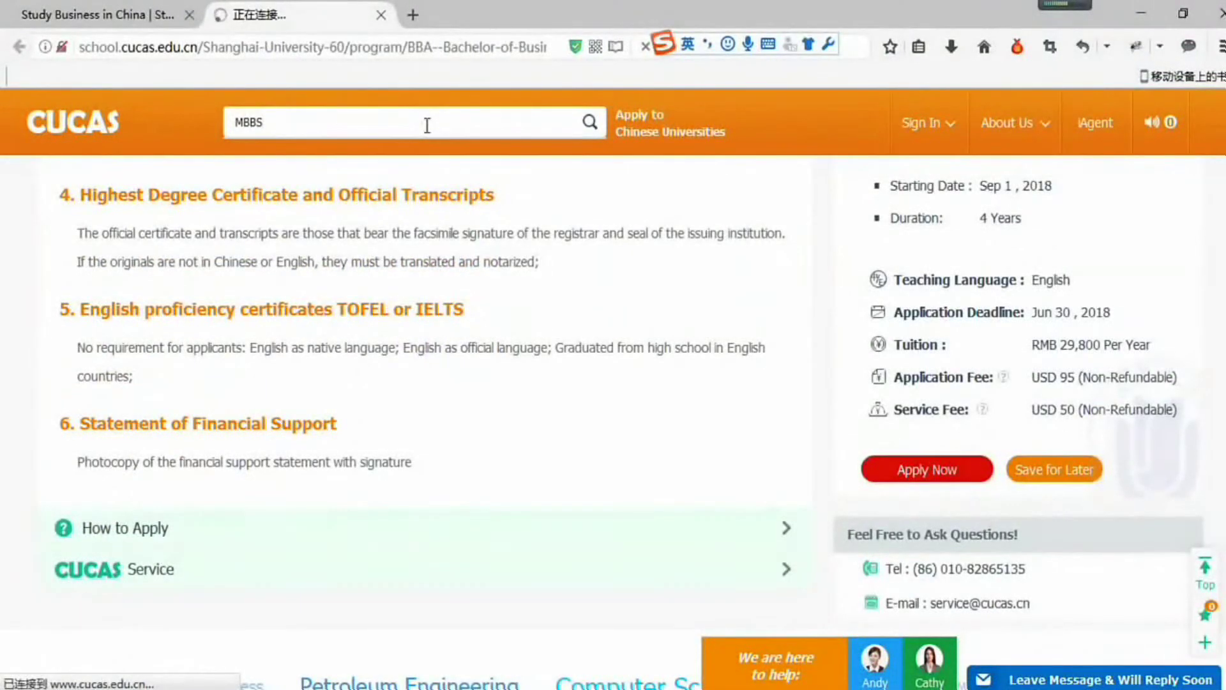
{"action": "scroll", "coordinate": [378, 418], "scroll_direction": "down", "scroll_amount": 3}
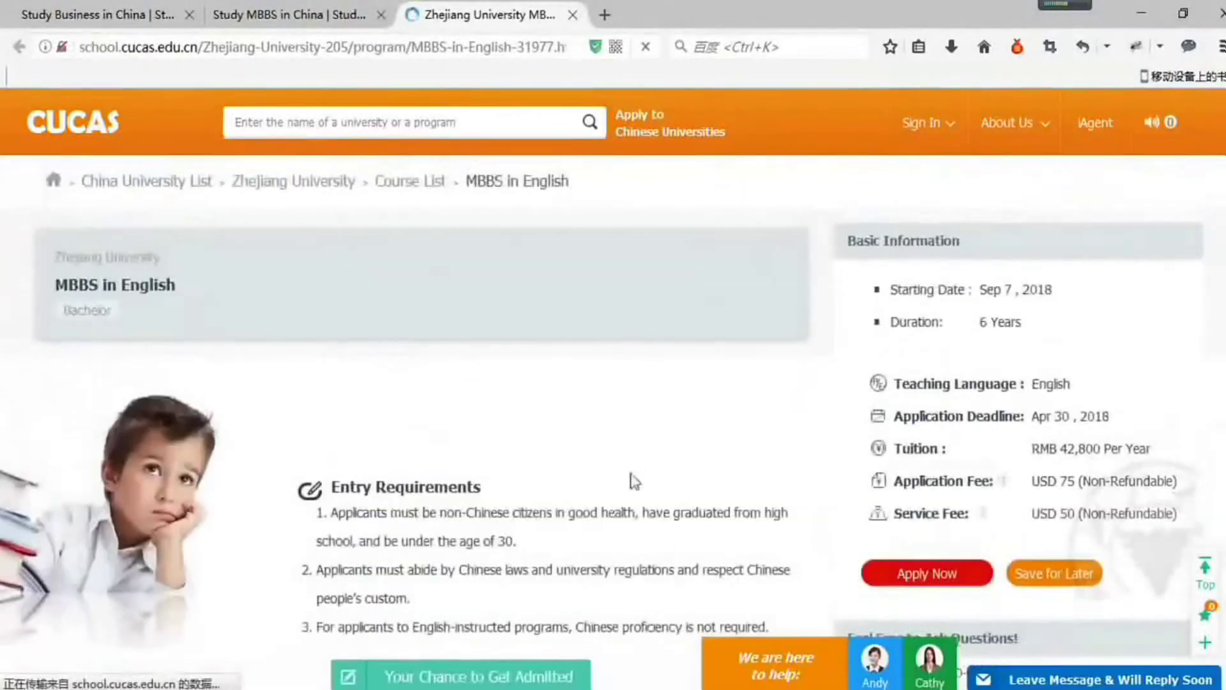
{"action": "left_click", "coordinate": [394, 121]}
{"action": "type", "text": "Fudan University"}
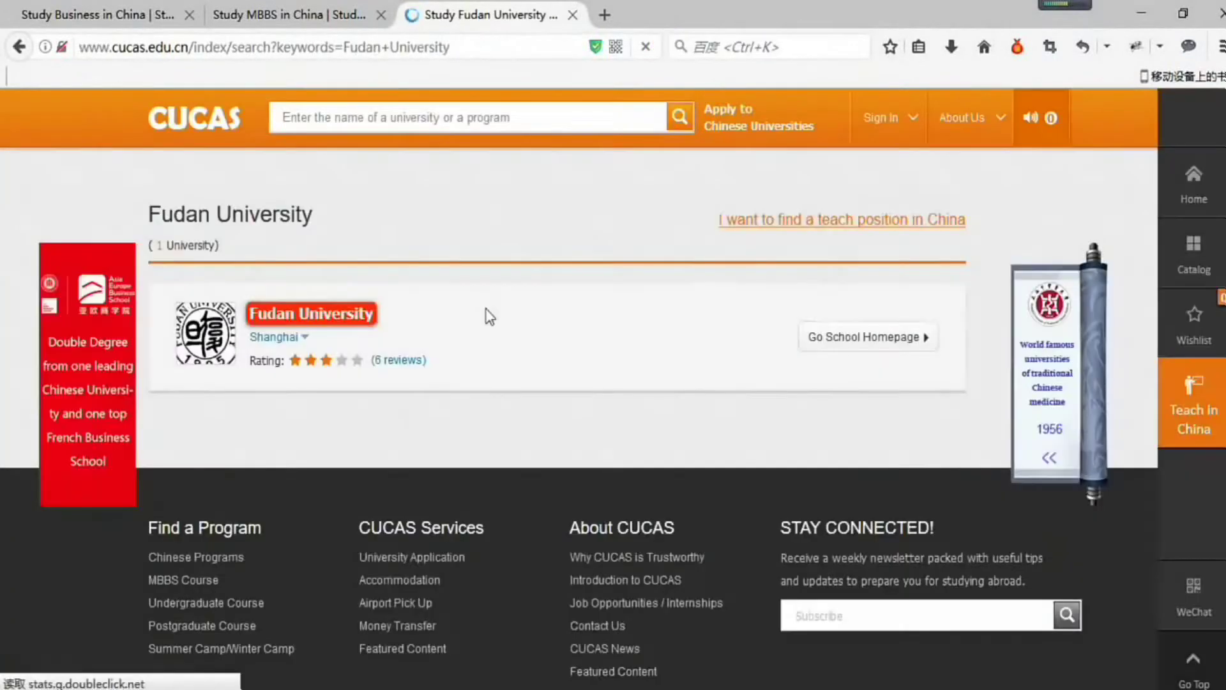
Open Fudan's admission list and its one-year Long term Chinese Language Program
{"action": "left_click", "coordinate": [811, 343]}
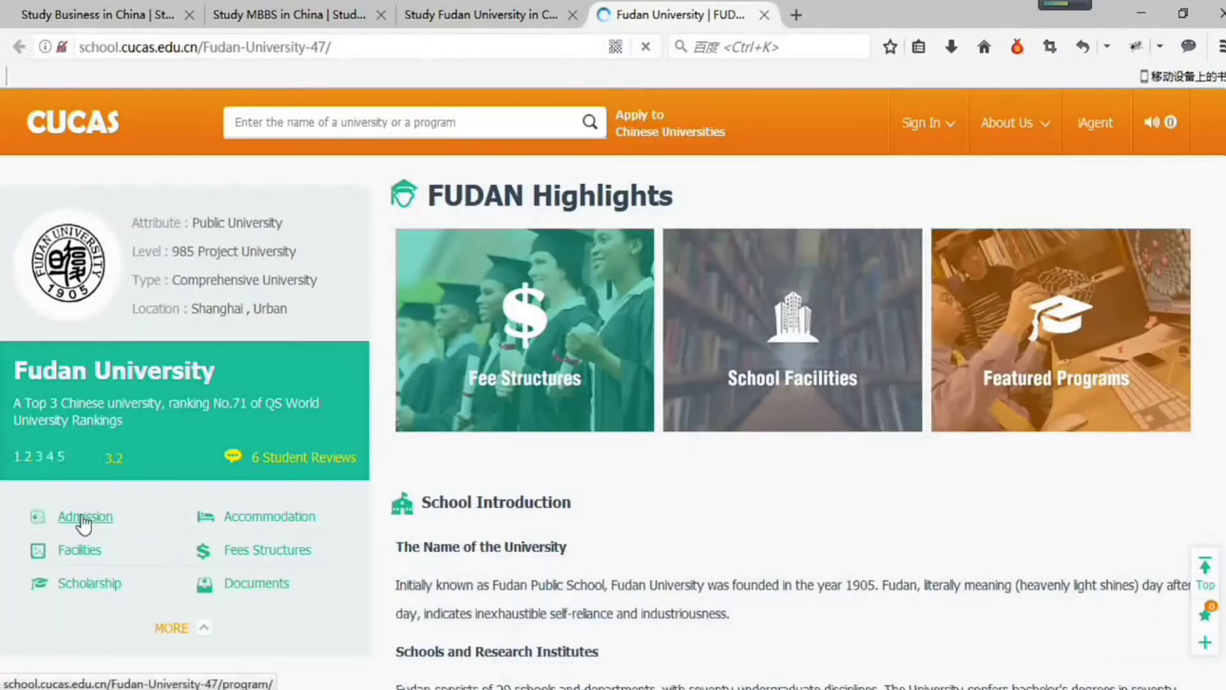
{"action": "left_click", "coordinate": [84, 518]}
{"action": "scroll", "coordinate": [457, 505], "scroll_direction": "down", "scroll_amount": 2}
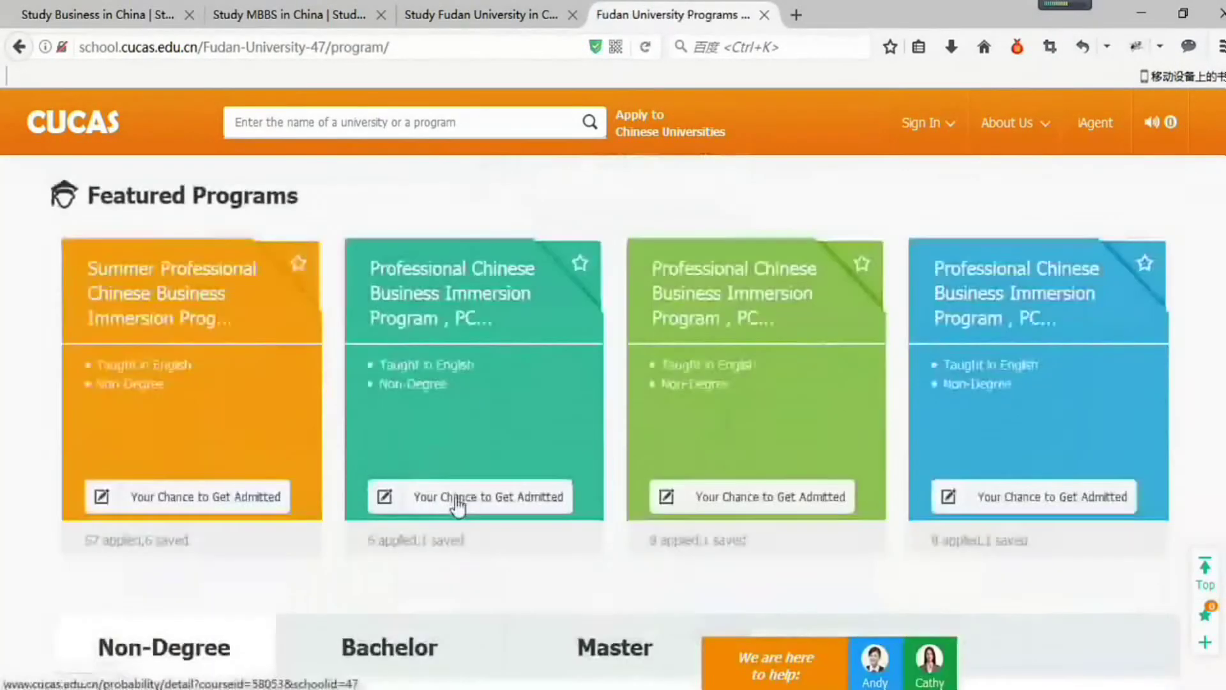
{"action": "scroll", "coordinate": [457, 507], "scroll_direction": "down", "scroll_amount": 4}
{"action": "scroll", "coordinate": [451, 502], "scroll_direction": "down", "scroll_amount": 2}
{"action": "scroll", "coordinate": [431, 479], "scroll_direction": "down", "scroll_amount": 4}
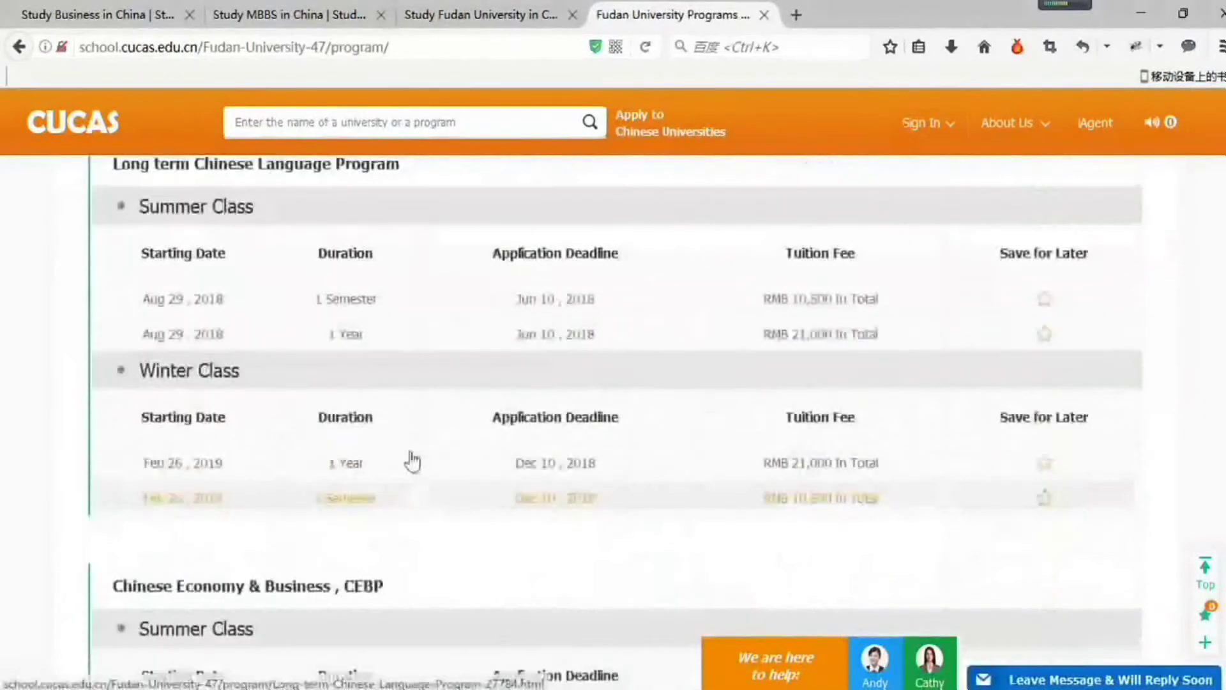
{"action": "left_click", "coordinate": [364, 340]}
{"action": "scroll", "coordinate": [624, 419], "scroll_direction": "down", "scroll_amount": 2}
{"action": "scroll", "coordinate": [556, 504], "scroll_direction": "down", "scroll_amount": 2}
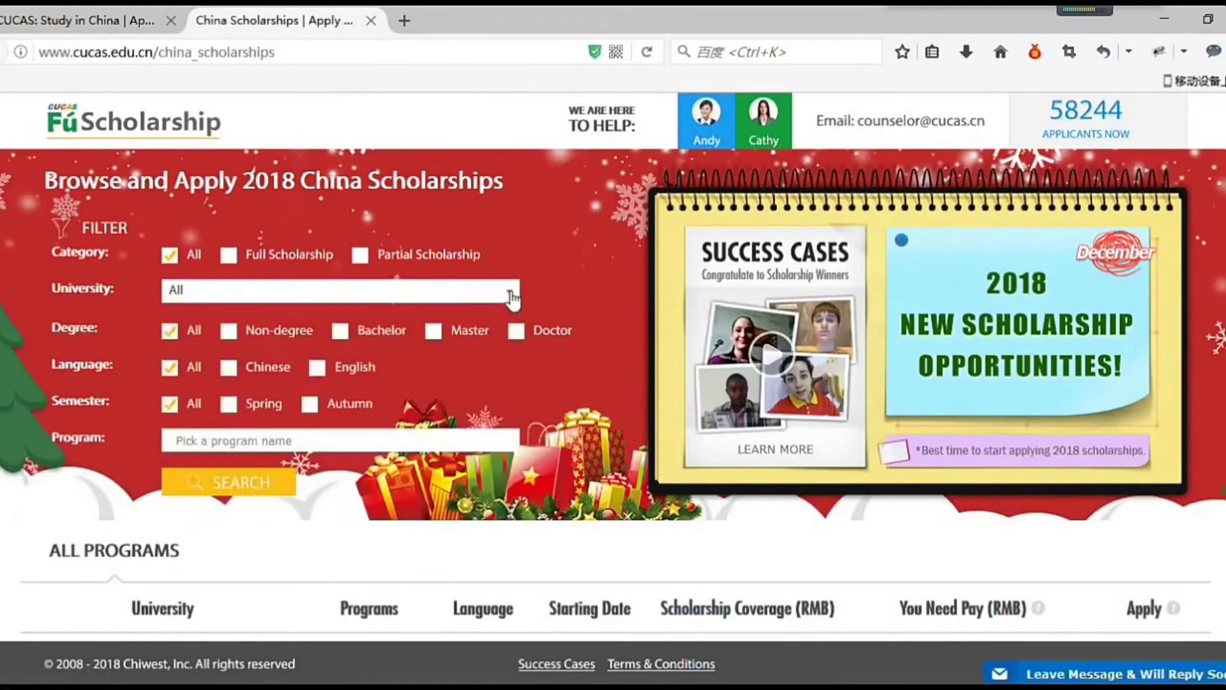
Search scholarships for English-taught Bachelor programs in Civil Engineering
{"action": "left_click", "coordinate": [513, 297]}
{"action": "scroll", "coordinate": [501, 411], "scroll_direction": "down", "scroll_amount": 2}
{"action": "scroll", "coordinate": [522, 378], "scroll_direction": "down", "scroll_amount": 2}
{"action": "scroll", "coordinate": [522, 378], "scroll_direction": "down", "scroll_amount": 1}
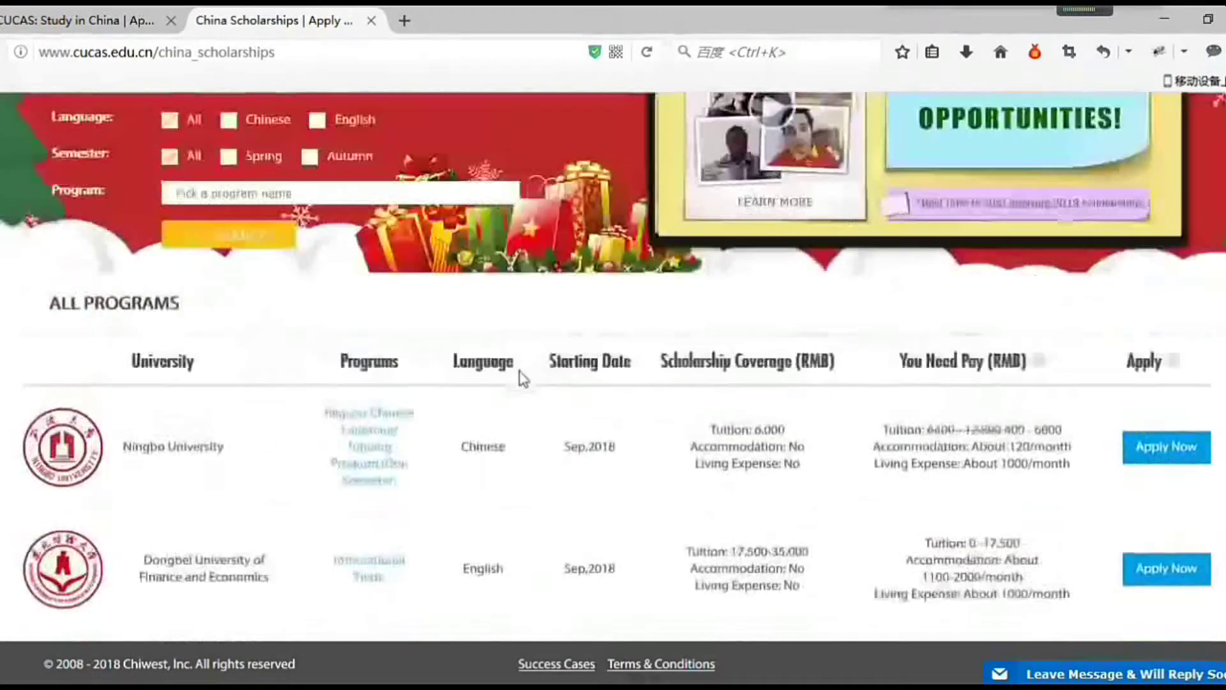
{"action": "scroll", "coordinate": [521, 375], "scroll_direction": "up", "scroll_amount": 5}
{"action": "left_click", "coordinate": [340, 331]}
{"action": "left_click", "coordinate": [318, 367]}
{"action": "left_click", "coordinate": [296, 441]}
{"action": "type", "text": "ci"}
{"action": "key", "text": "shift"}
{"action": "type", "text": "vil Engineering"}
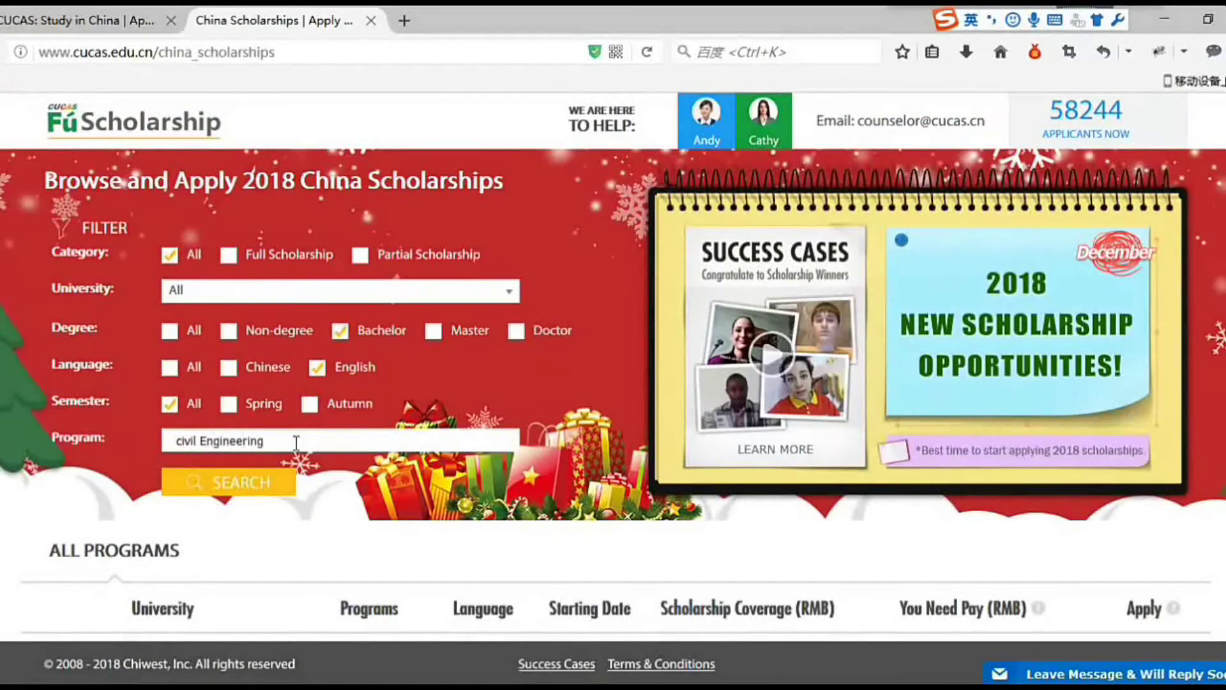
{"action": "left_click", "coordinate": [225, 484]}
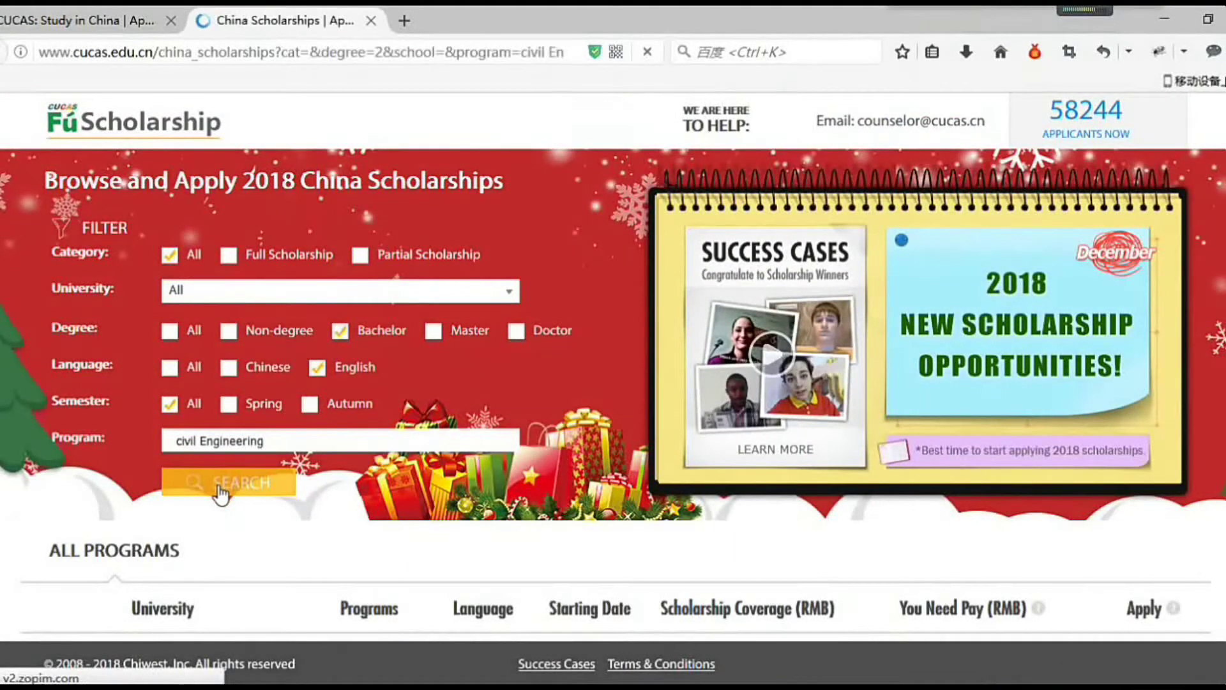
{"action": "scroll", "coordinate": [309, 485], "scroll_direction": "down", "scroll_amount": 2}
{"action": "scroll", "coordinate": [309, 485], "scroll_direction": "down", "scroll_amount": 5}
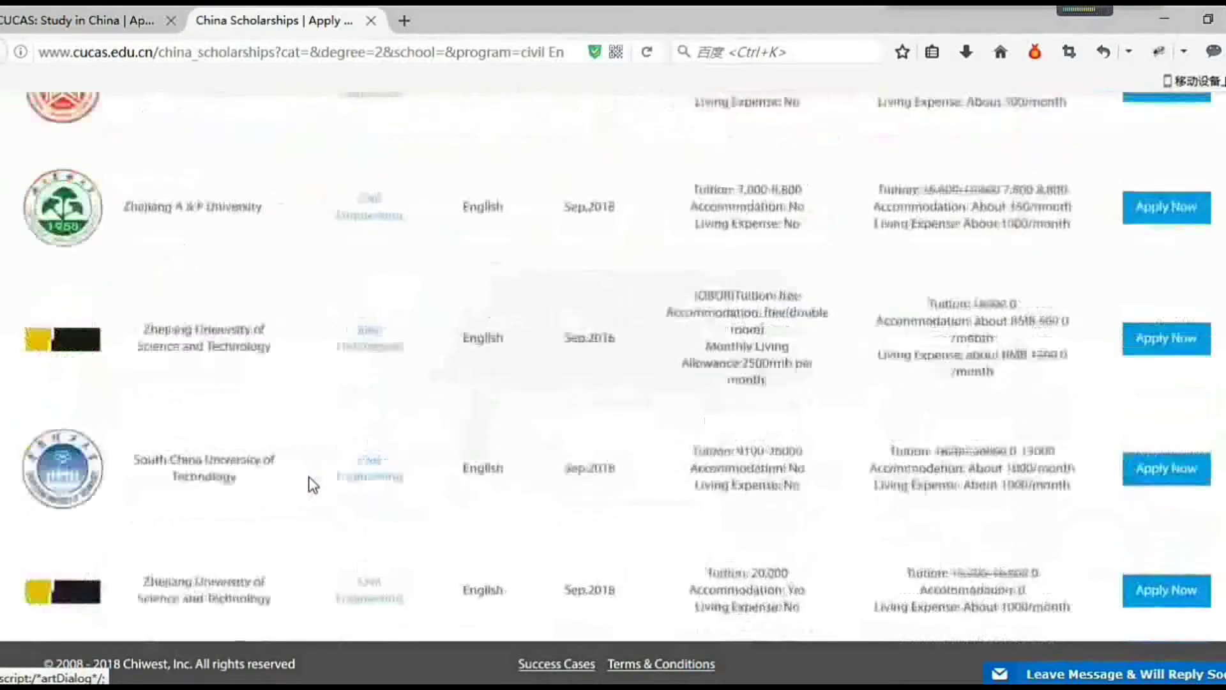
{"action": "scroll", "coordinate": [1013, 367], "scroll_direction": "down", "scroll_amount": 2}
Review a Civil Engineering scholarship and its terms, then switch the search to Master
{"action": "left_click", "coordinate": [1165, 459]}
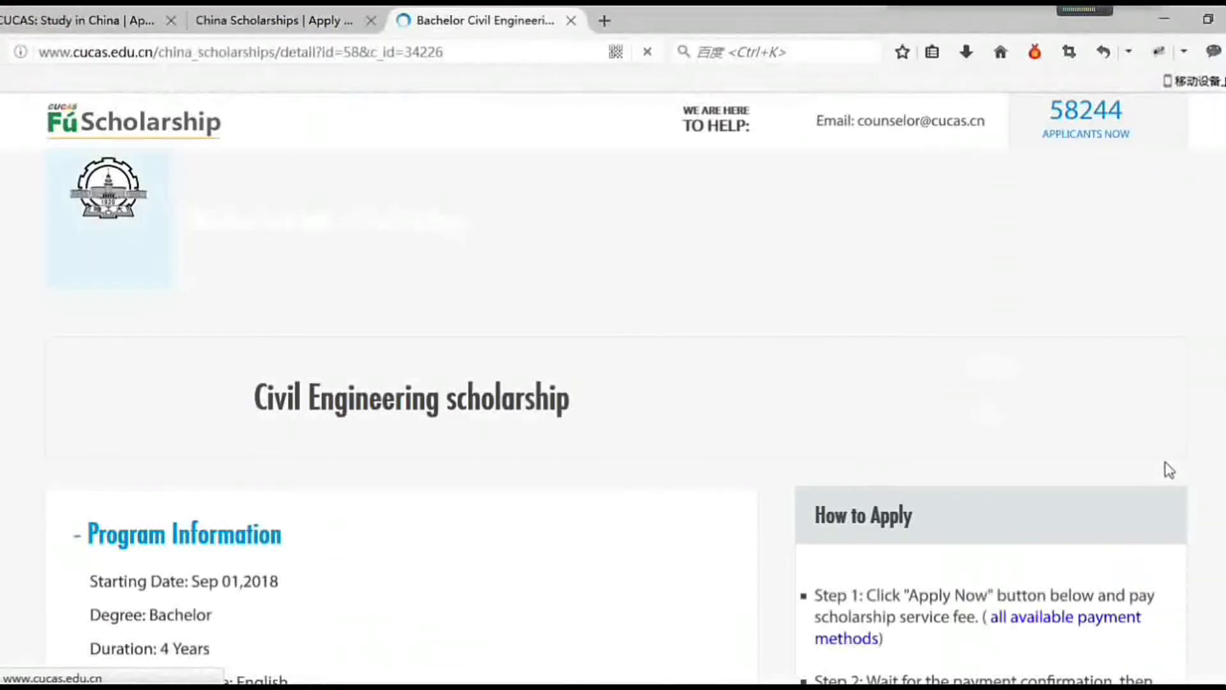
{"action": "scroll", "coordinate": [595, 501], "scroll_direction": "down", "scroll_amount": 5}
{"action": "scroll", "coordinate": [595, 501], "scroll_direction": "down", "scroll_amount": 5}
{"action": "scroll", "coordinate": [594, 503], "scroll_direction": "down", "scroll_amount": 4}
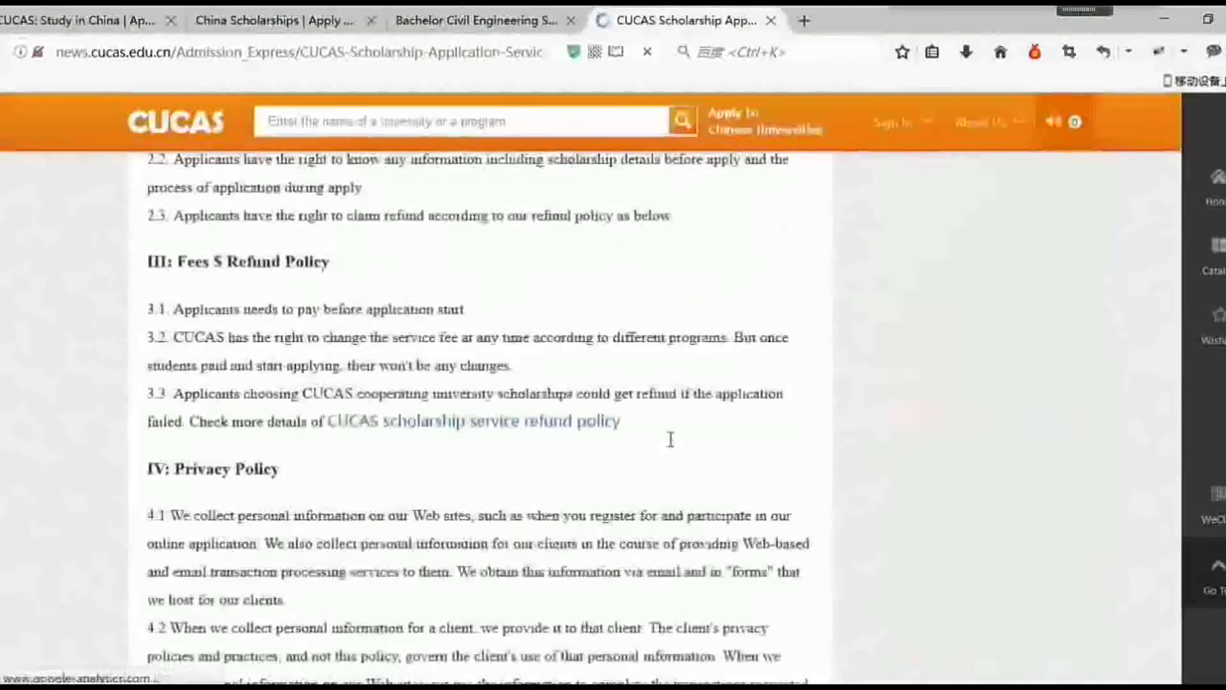
{"action": "scroll", "coordinate": [668, 443], "scroll_direction": "down", "scroll_amount": 4}
{"action": "left_click", "coordinate": [771, 19]}
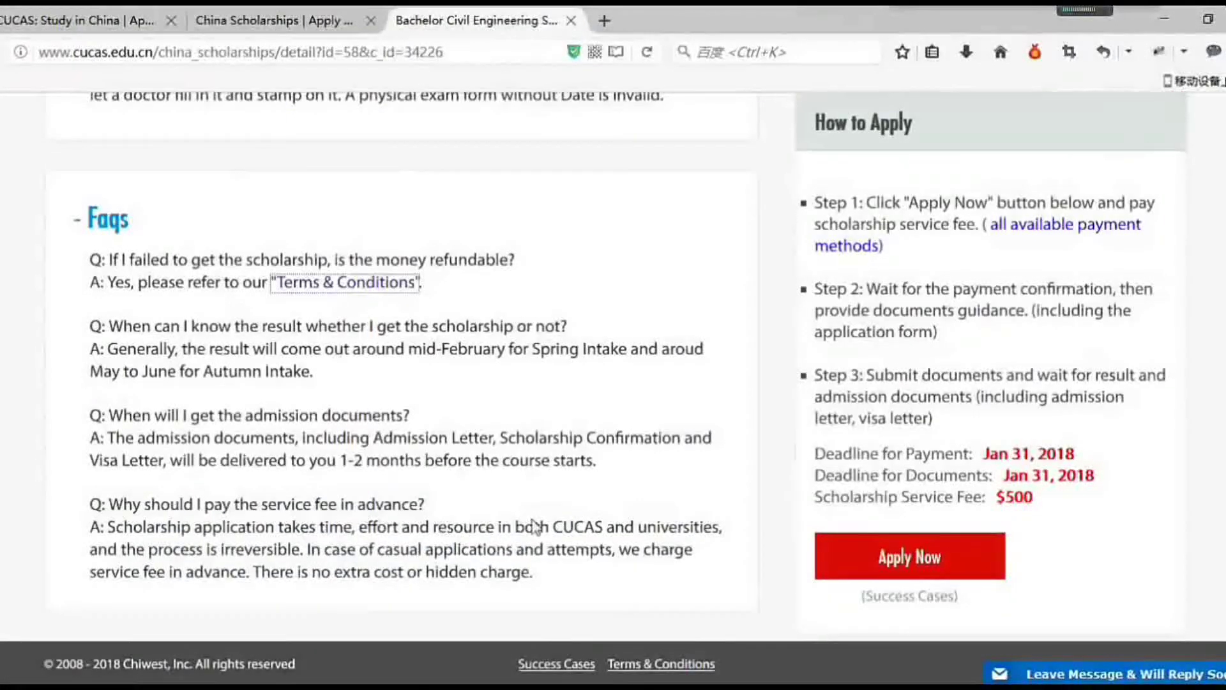
{"action": "scroll", "coordinate": [537, 517], "scroll_direction": "up", "scroll_amount": 5}
{"action": "scroll", "coordinate": [539, 523], "scroll_direction": "up", "scroll_amount": 8}
{"action": "scroll", "coordinate": [539, 523], "scroll_direction": "up", "scroll_amount": 2}
{"action": "left_click", "coordinate": [570, 20]}
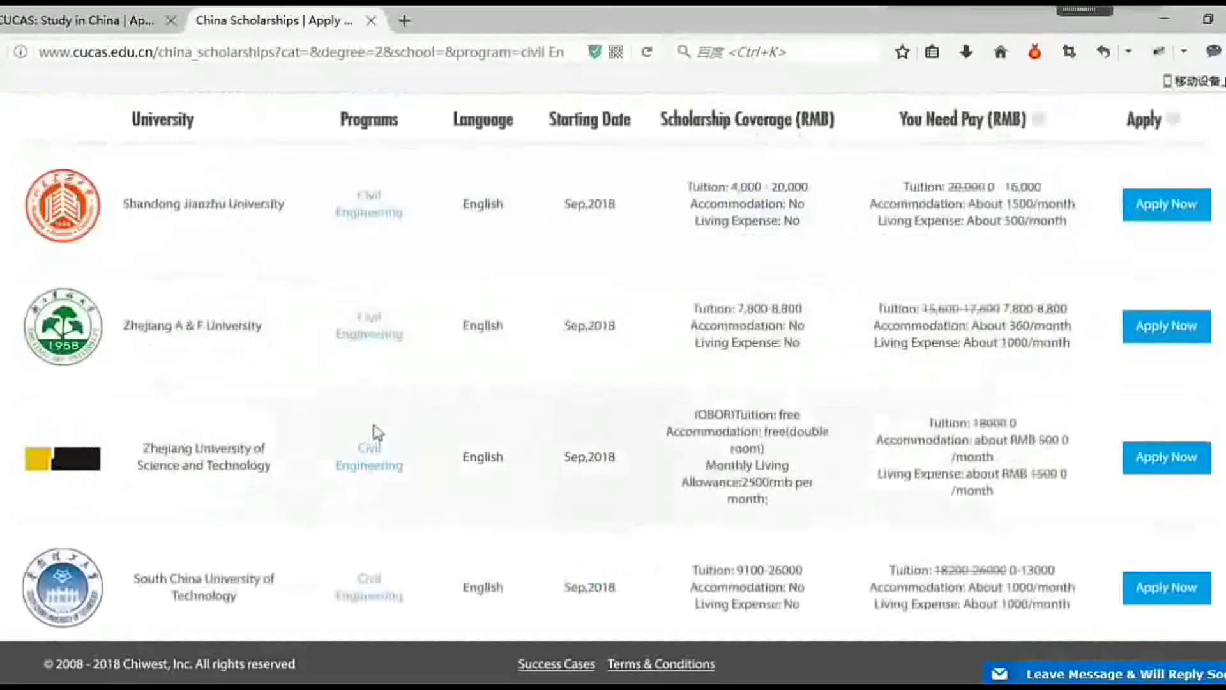
{"action": "scroll", "coordinate": [375, 432], "scroll_direction": "up", "scroll_amount": 5}
{"action": "triple_click", "coordinate": [220, 439]}
{"action": "type", "text": "computer"}
{"action": "left_click", "coordinate": [433, 329]}
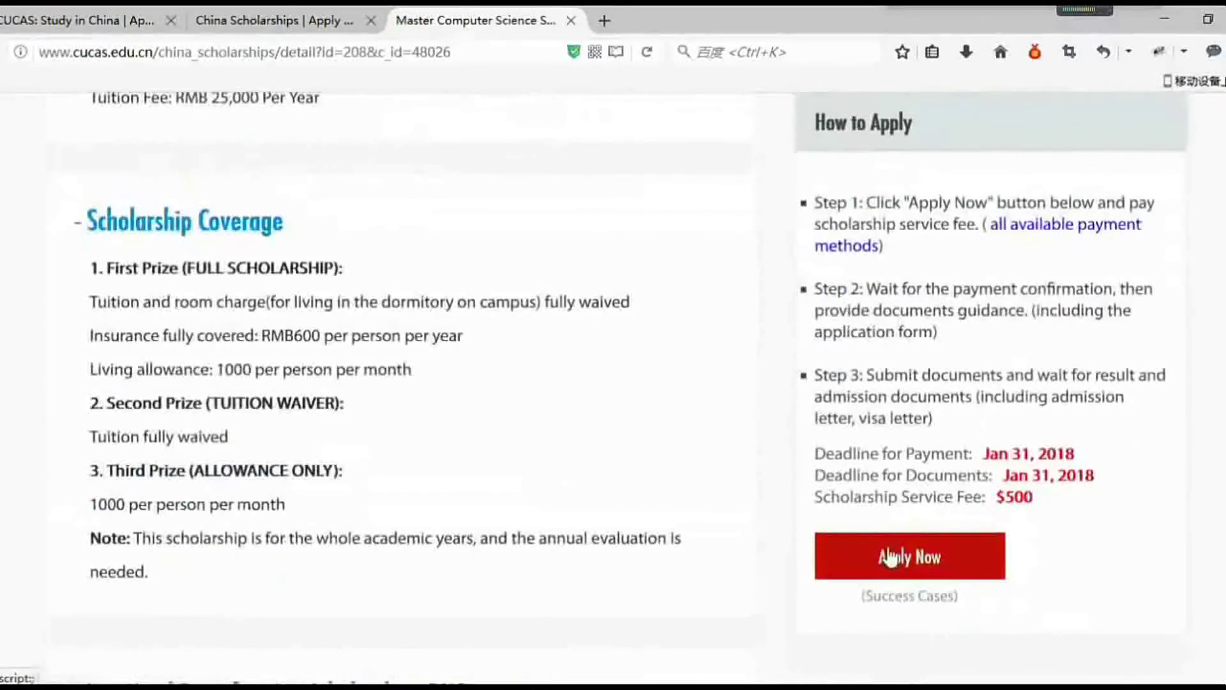
Try applying for the Computer Science scholarship, then open Ningbo University's one-year Chinese scholarship
{"action": "left_click", "coordinate": [890, 558]}
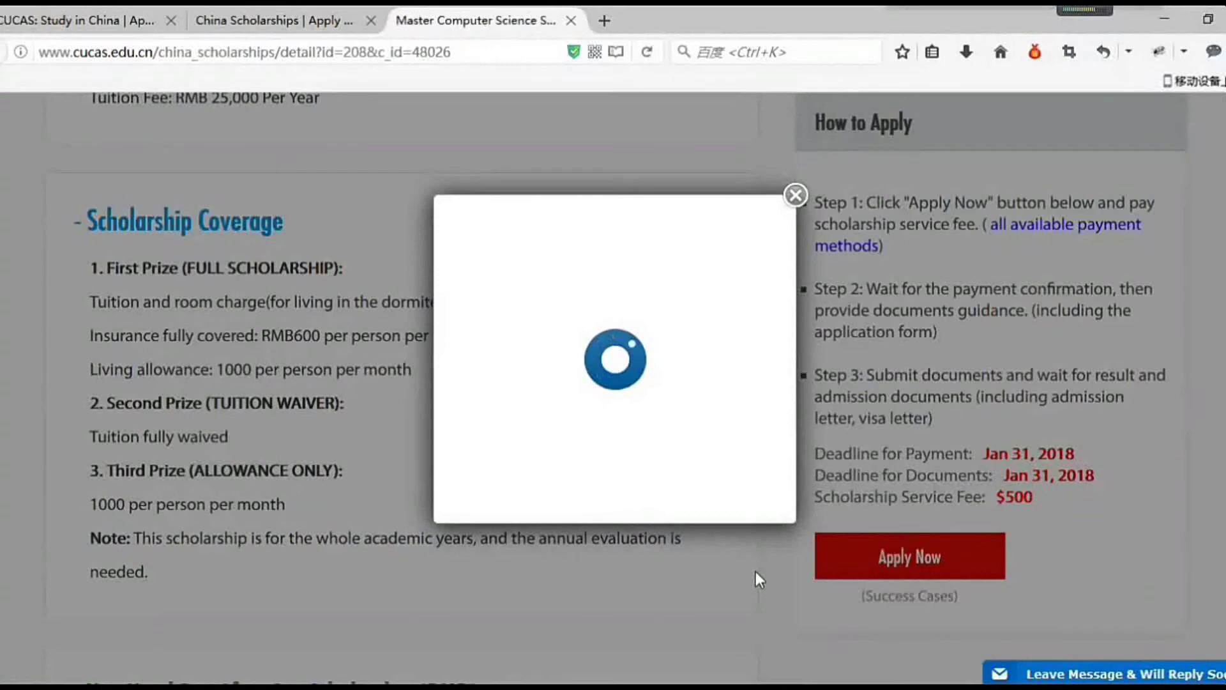
{"action": "left_click", "coordinate": [795, 194]}
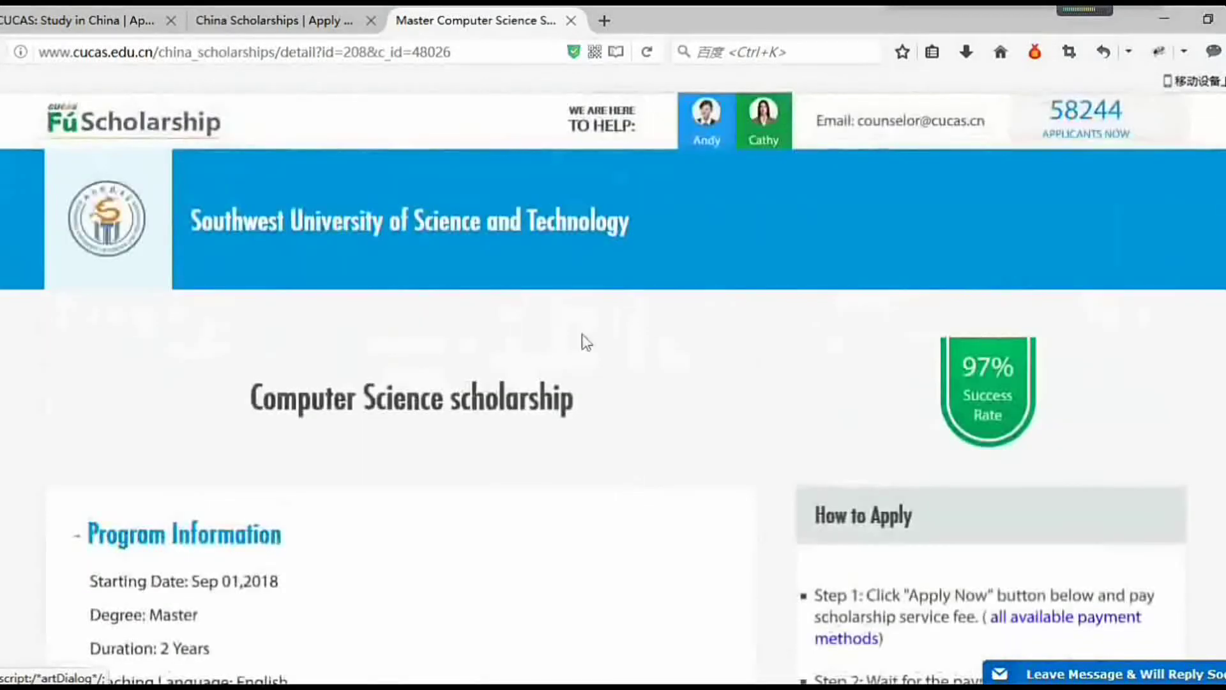
{"action": "left_click", "coordinate": [570, 21]}
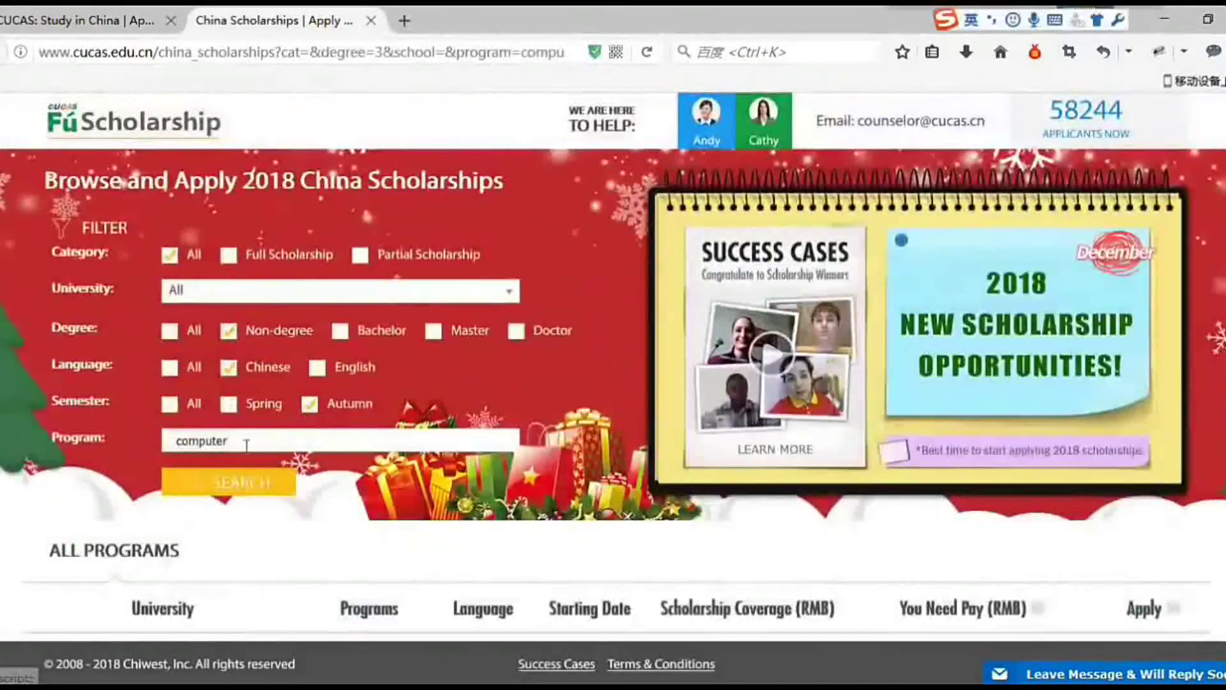
{"action": "left_click", "coordinate": [221, 484]}
{"action": "scroll", "coordinate": [490, 504], "scroll_direction": "down", "scroll_amount": 3}
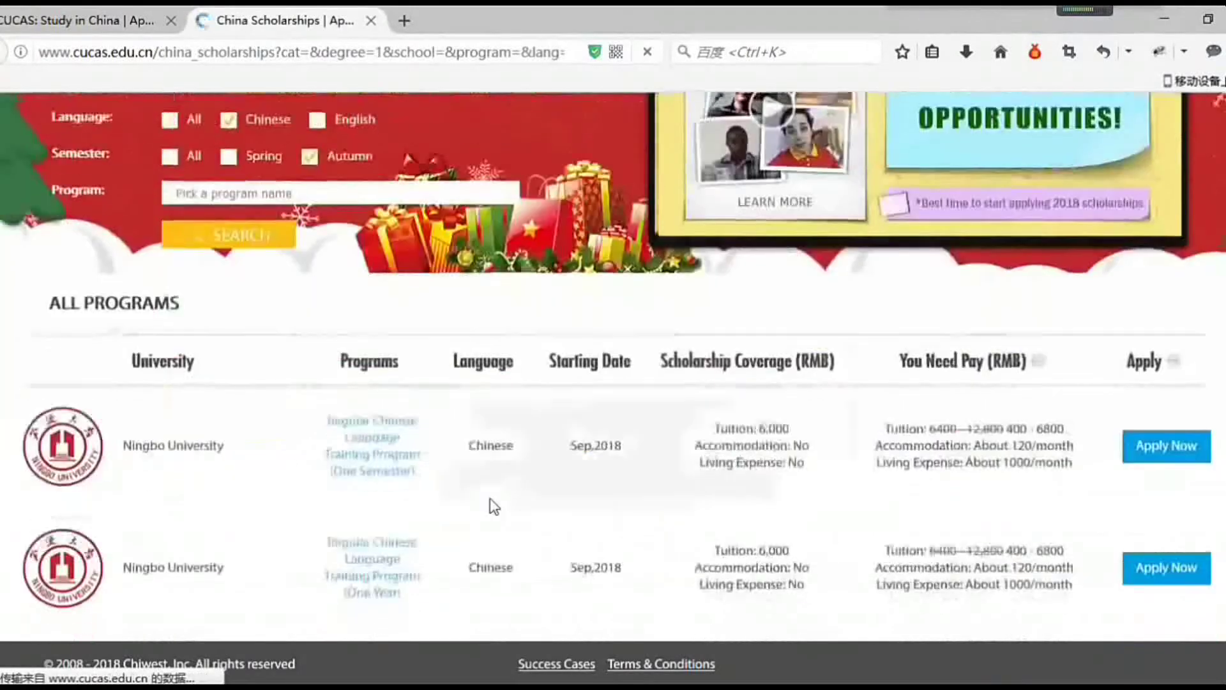
{"action": "scroll", "coordinate": [489, 502], "scroll_direction": "down", "scroll_amount": 2}
{"action": "left_click", "coordinate": [1146, 447]}
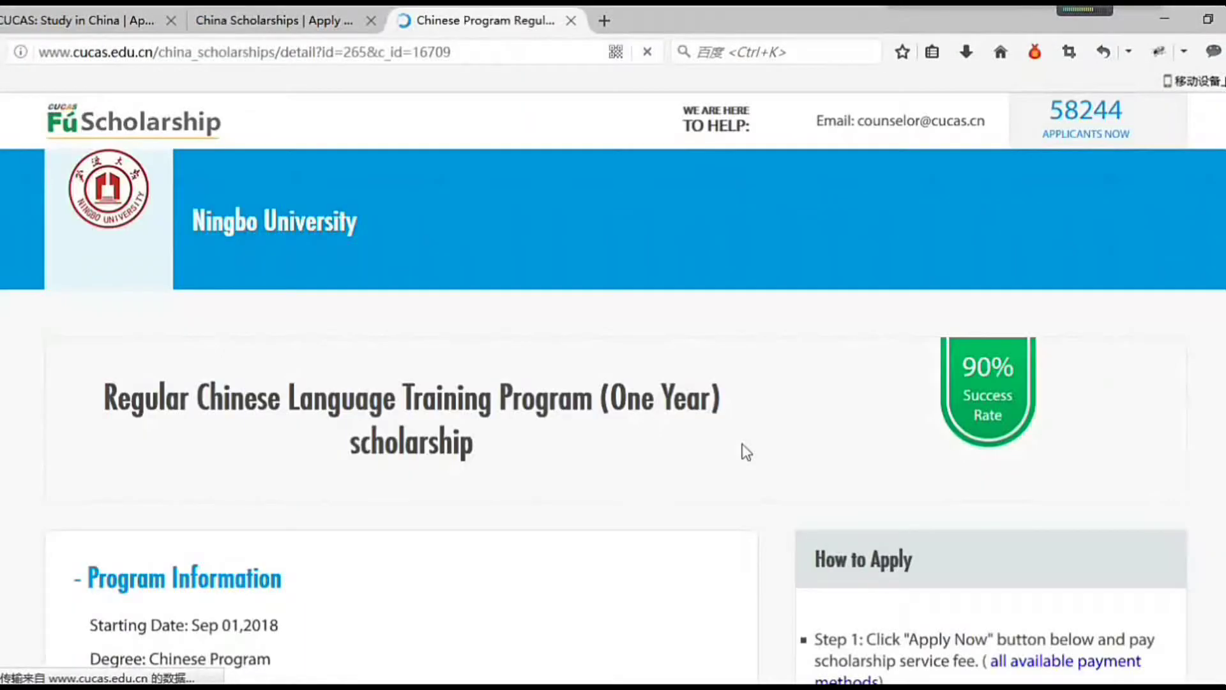
{"action": "scroll", "coordinate": [638, 495], "scroll_direction": "down", "scroll_amount": 2}
{"action": "scroll", "coordinate": [243, 351], "scroll_direction": "down", "scroll_amount": 3}
{"action": "scroll", "coordinate": [411, 515], "scroll_direction": "down", "scroll_amount": 2}
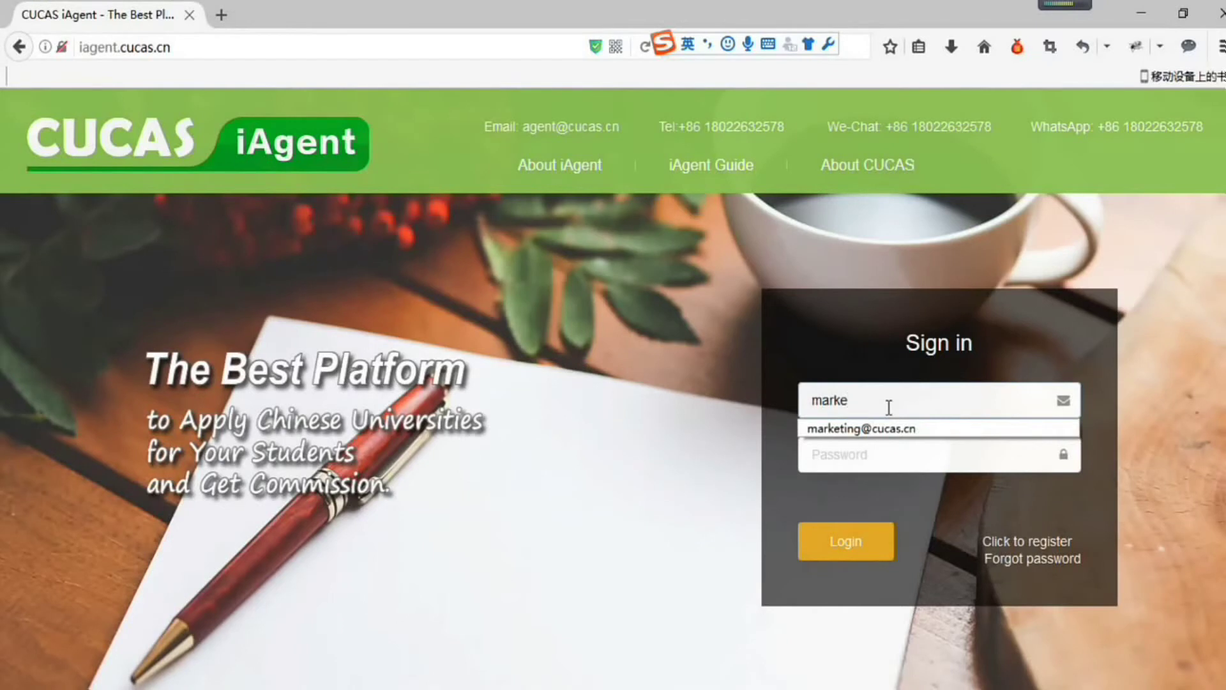
Sign in to iAgent with the saved details and start a new student application
{"action": "left_click", "coordinate": [890, 430]}
{"action": "left_click", "coordinate": [892, 536]}
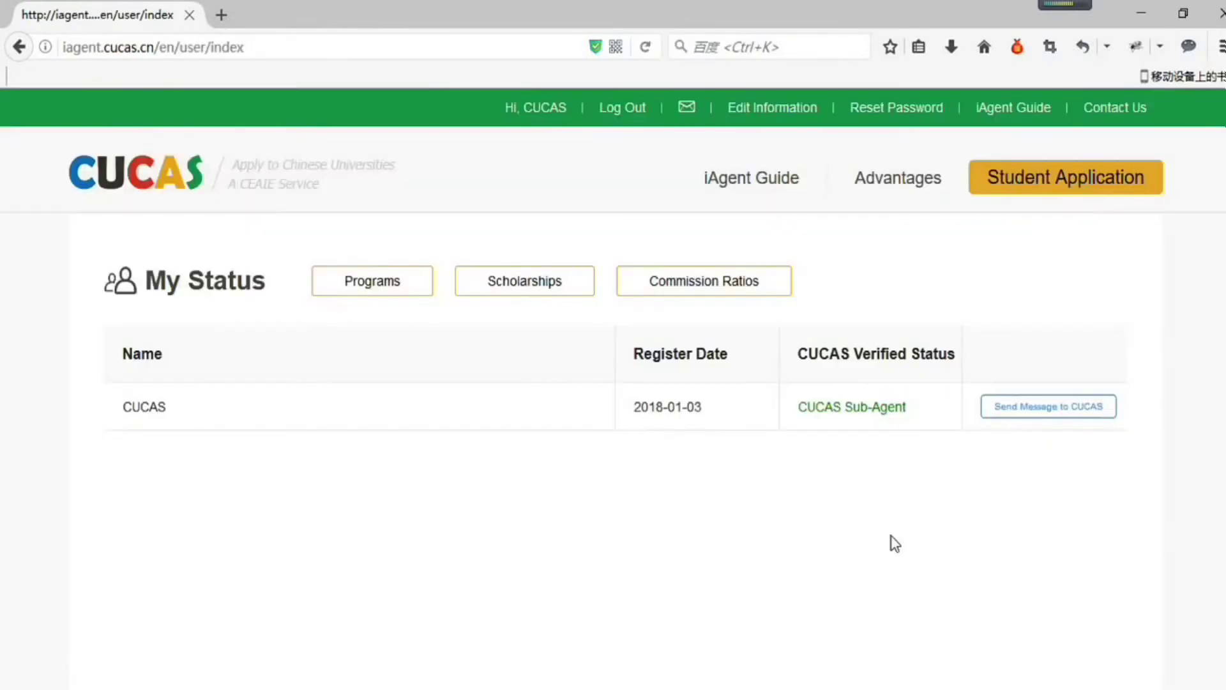
{"action": "left_click", "coordinate": [1034, 182]}
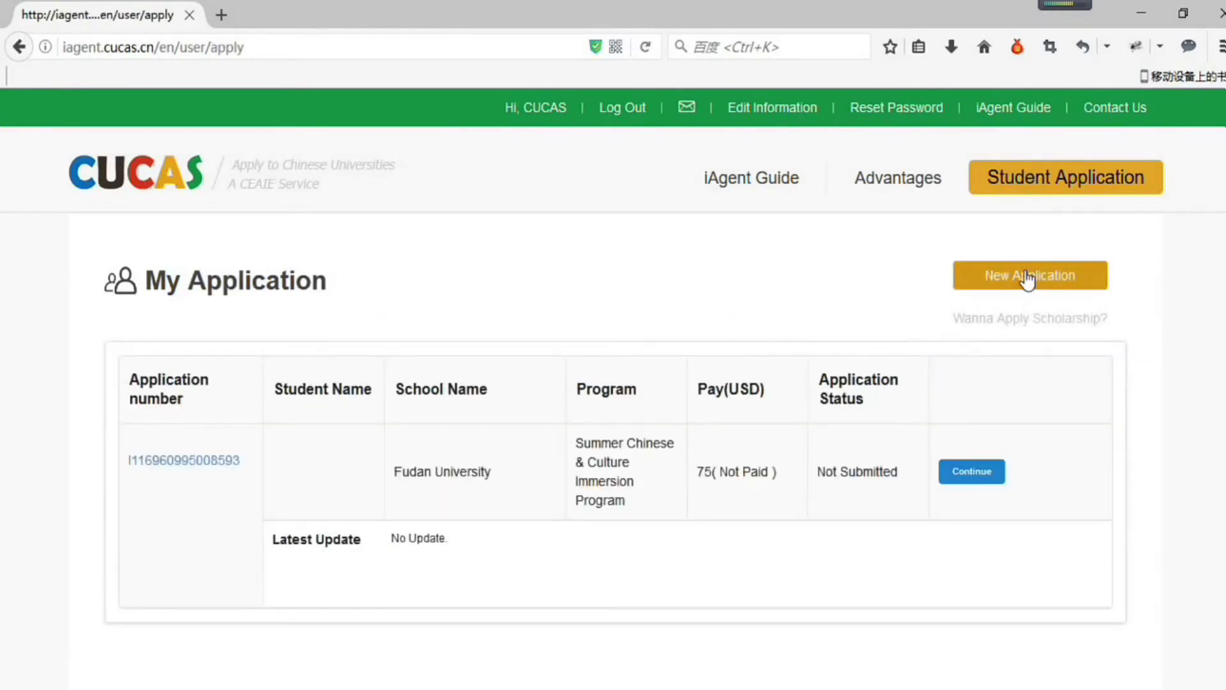
{"action": "left_click", "coordinate": [1027, 276]}
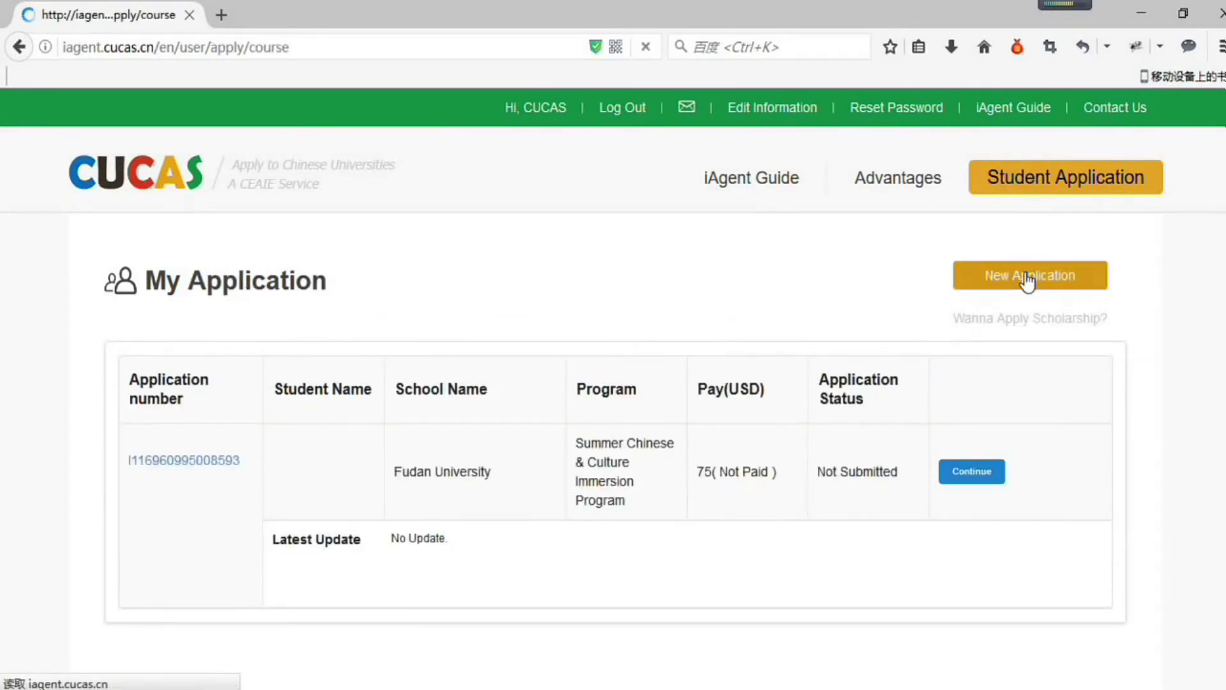
{"action": "scroll", "coordinate": [1023, 273], "scroll_direction": "down", "scroll_amount": 2}
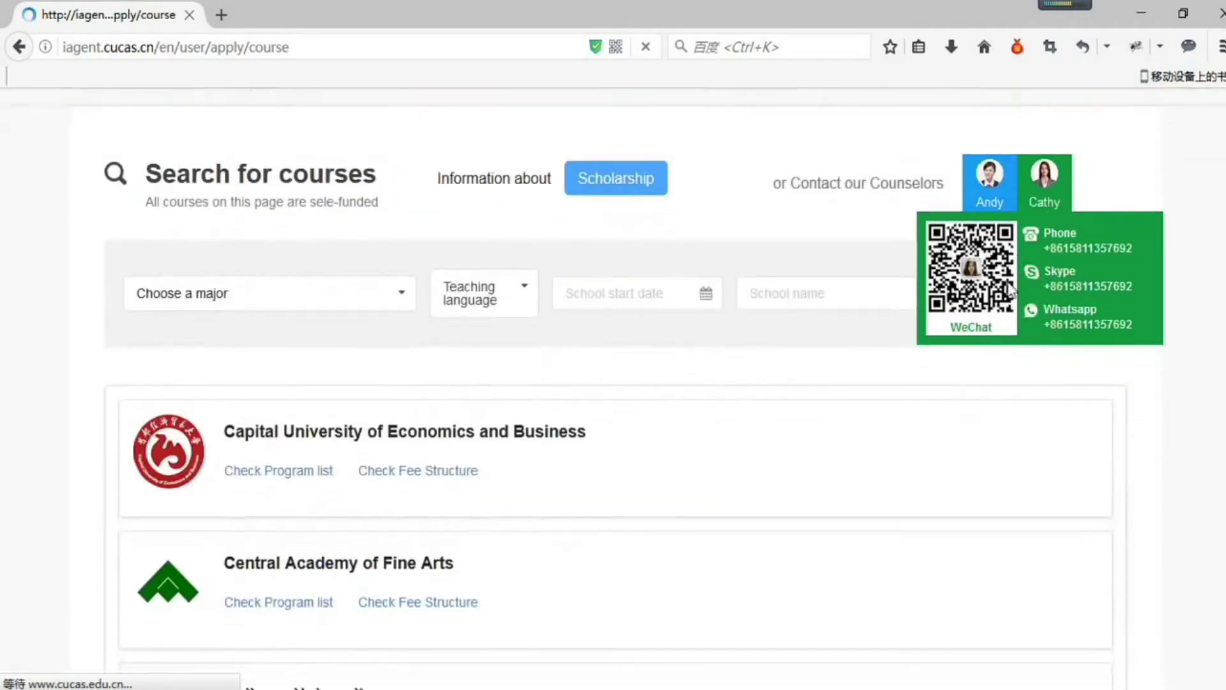
{"action": "scroll", "coordinate": [735, 296], "scroll_direction": "down", "scroll_amount": 1}
Search courses by school name 'Fudan' and show Fudan University's program list
{"action": "left_click", "coordinate": [772, 231]}
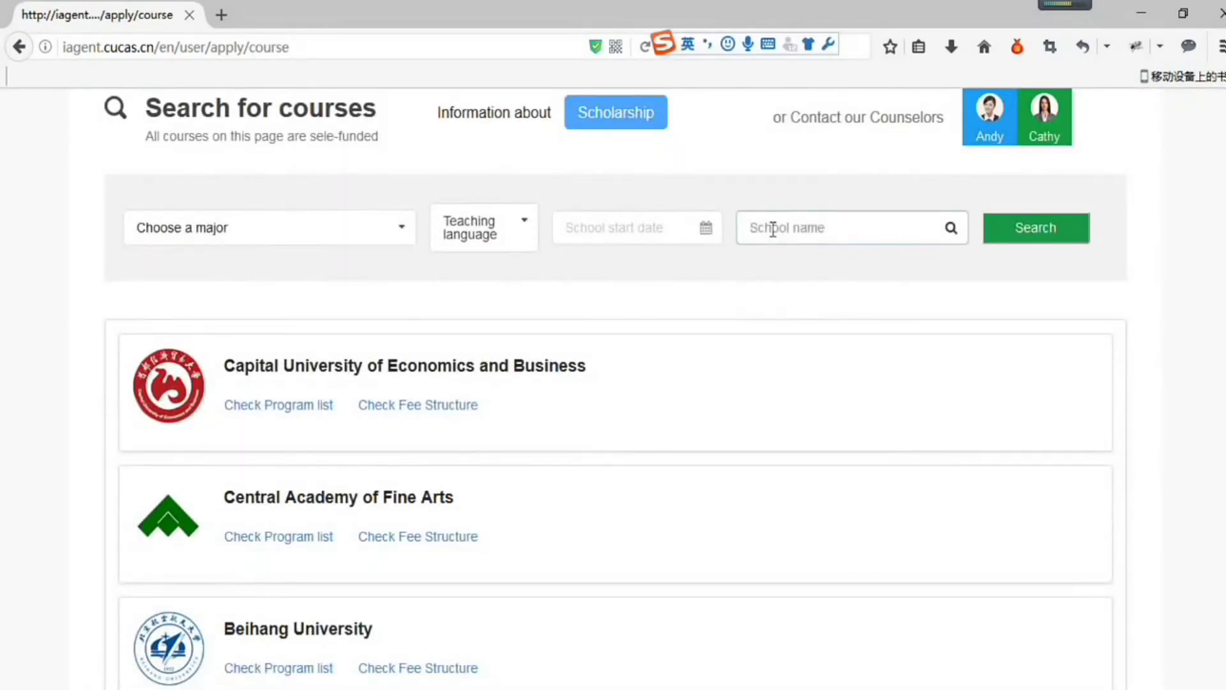
{"action": "type", "text": "Fudan"}
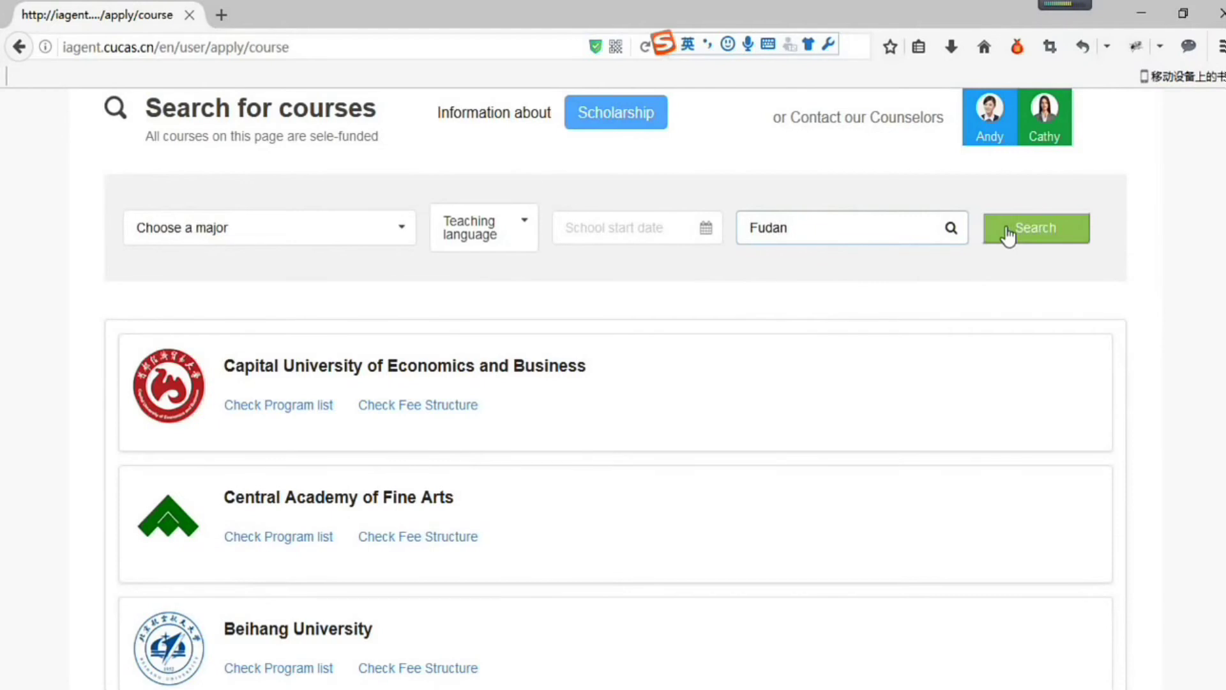
{"action": "left_click", "coordinate": [1011, 236]}
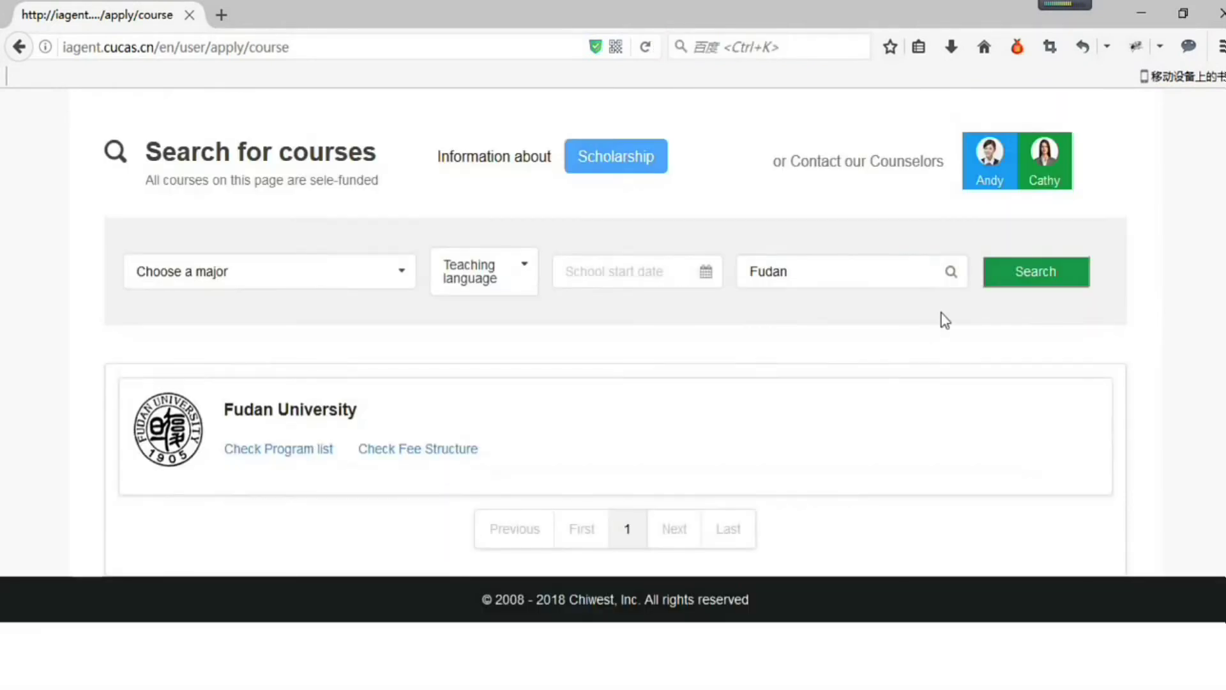
{"action": "left_click", "coordinate": [247, 458]}
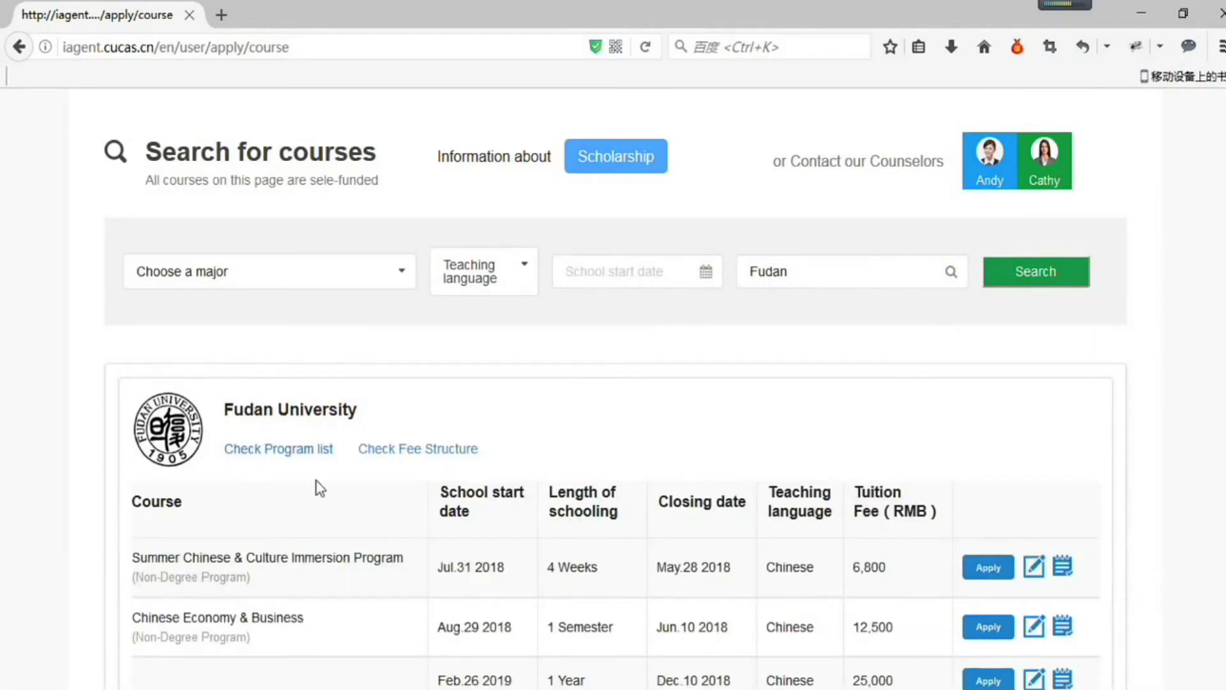
{"action": "scroll", "coordinate": [321, 488], "scroll_direction": "down", "scroll_amount": 2}
Apply to the Summer Chinese & Culture Immersion Program, advancing through Documents Upload to Payment
{"action": "left_click", "coordinate": [986, 445]}
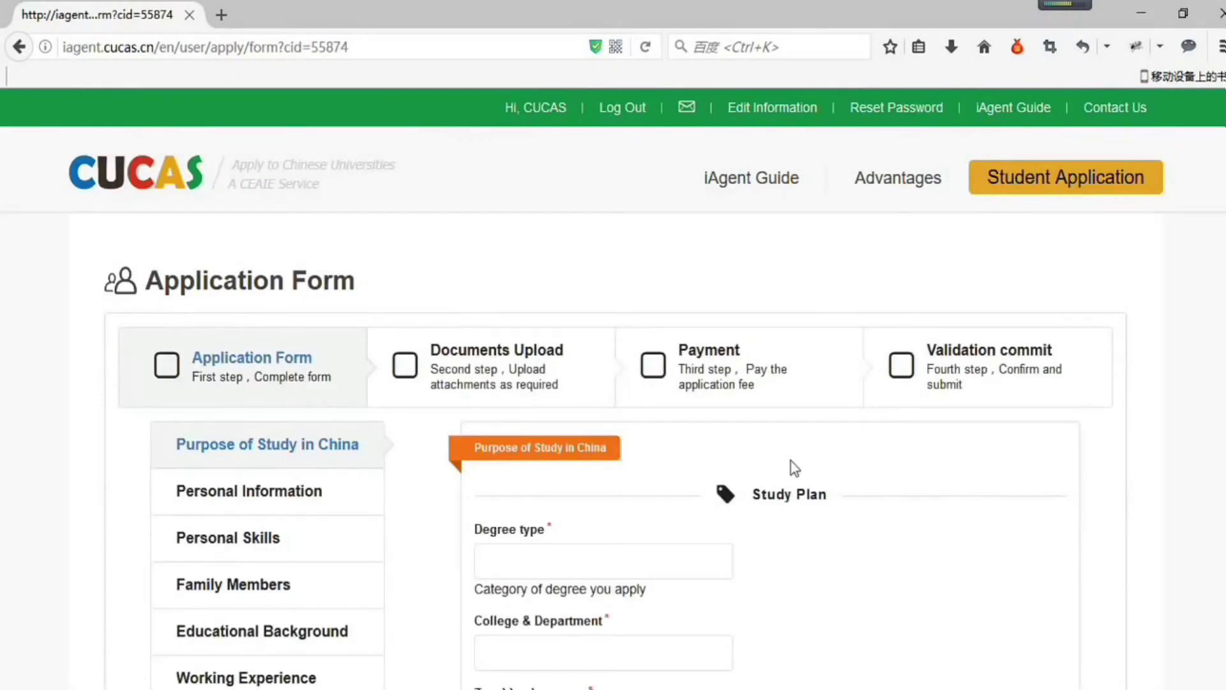
{"action": "scroll", "coordinate": [441, 398], "scroll_direction": "down", "scroll_amount": 3}
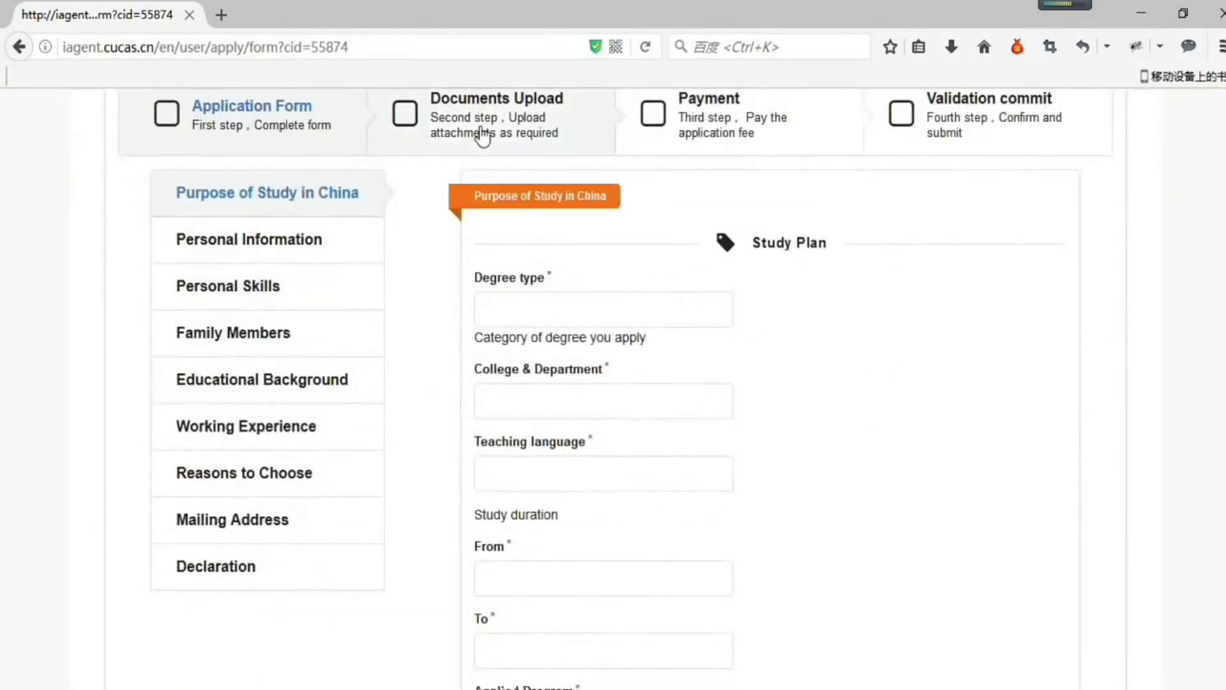
{"action": "left_click", "coordinate": [482, 136]}
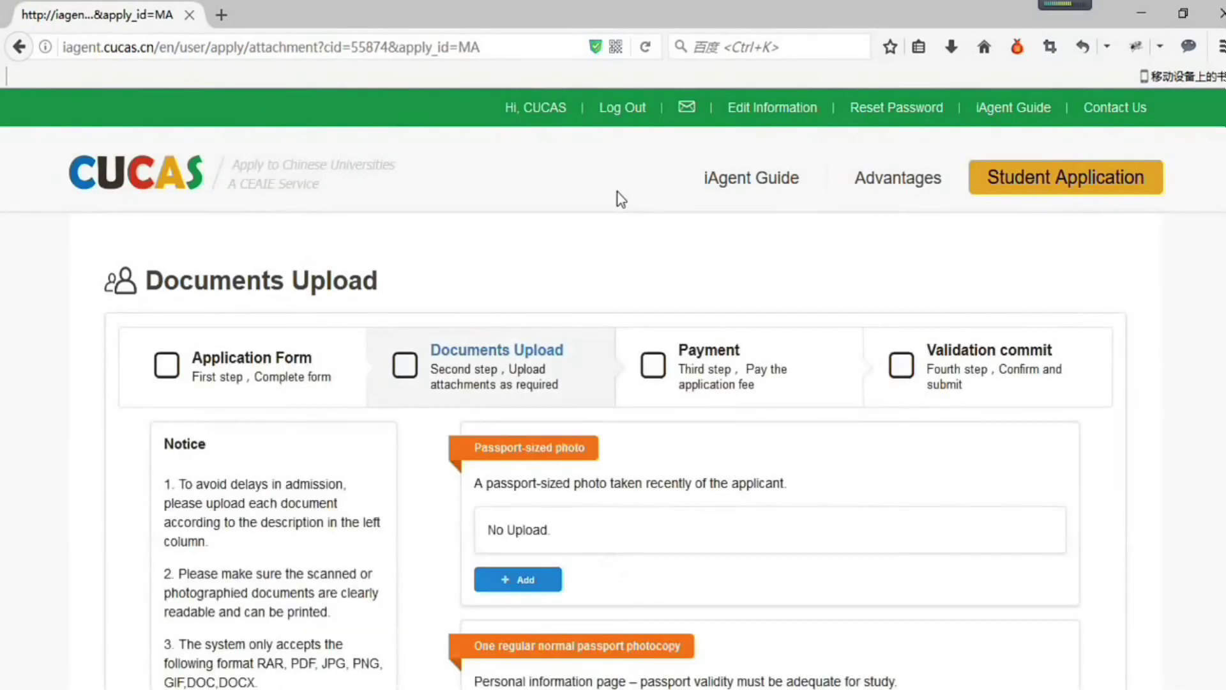
{"action": "left_click", "coordinate": [696, 374]}
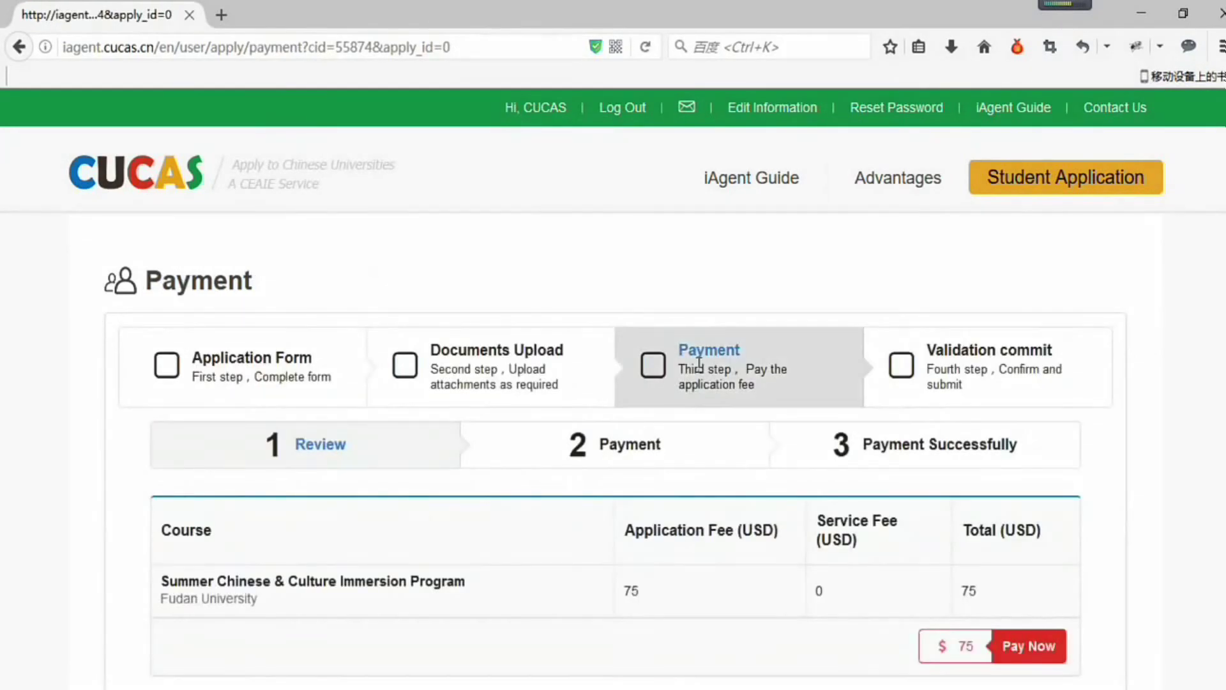
{"action": "scroll", "coordinate": [699, 365], "scroll_direction": "down", "scroll_amount": 3}
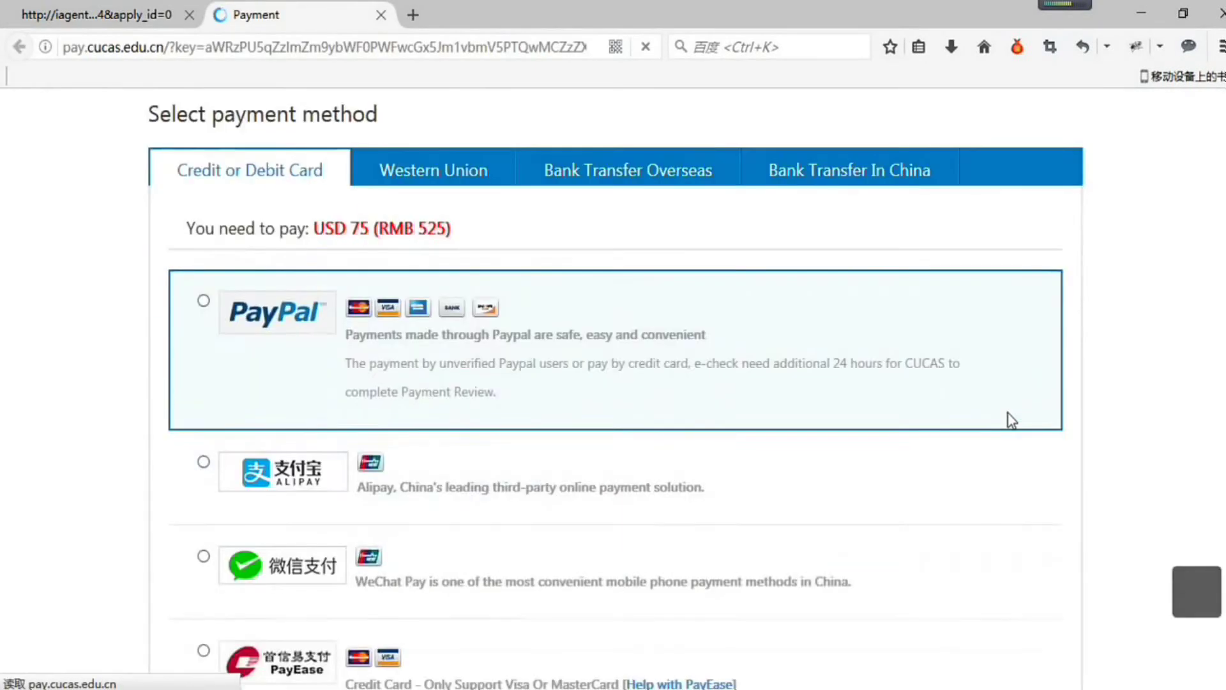
{"action": "scroll", "coordinate": [890, 367], "scroll_direction": "down", "scroll_amount": 2}
{"action": "scroll", "coordinate": [890, 367], "scroll_direction": "down", "scroll_amount": 1}
{"action": "scroll", "coordinate": [890, 366], "scroll_direction": "down", "scroll_amount": 1}
{"action": "scroll", "coordinate": [890, 367], "scroll_direction": "up", "scroll_amount": 3}
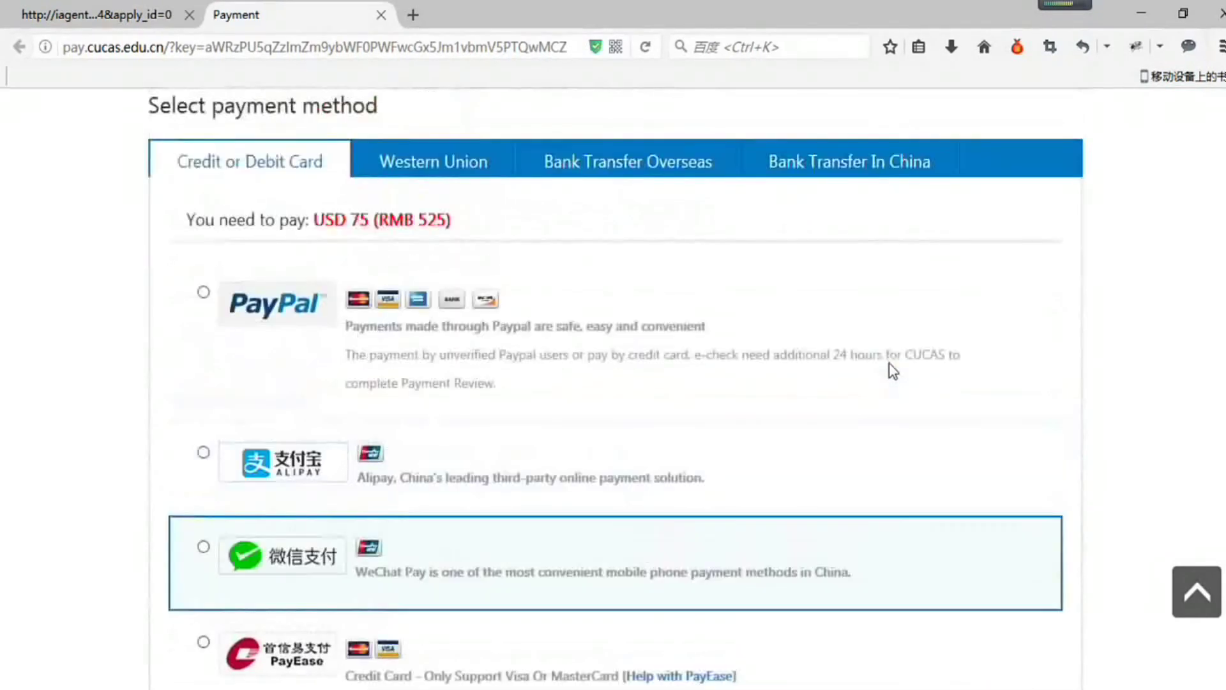
View the Western Union, overseas bank transfer and China bank transfer details
{"action": "left_click", "coordinate": [470, 171]}
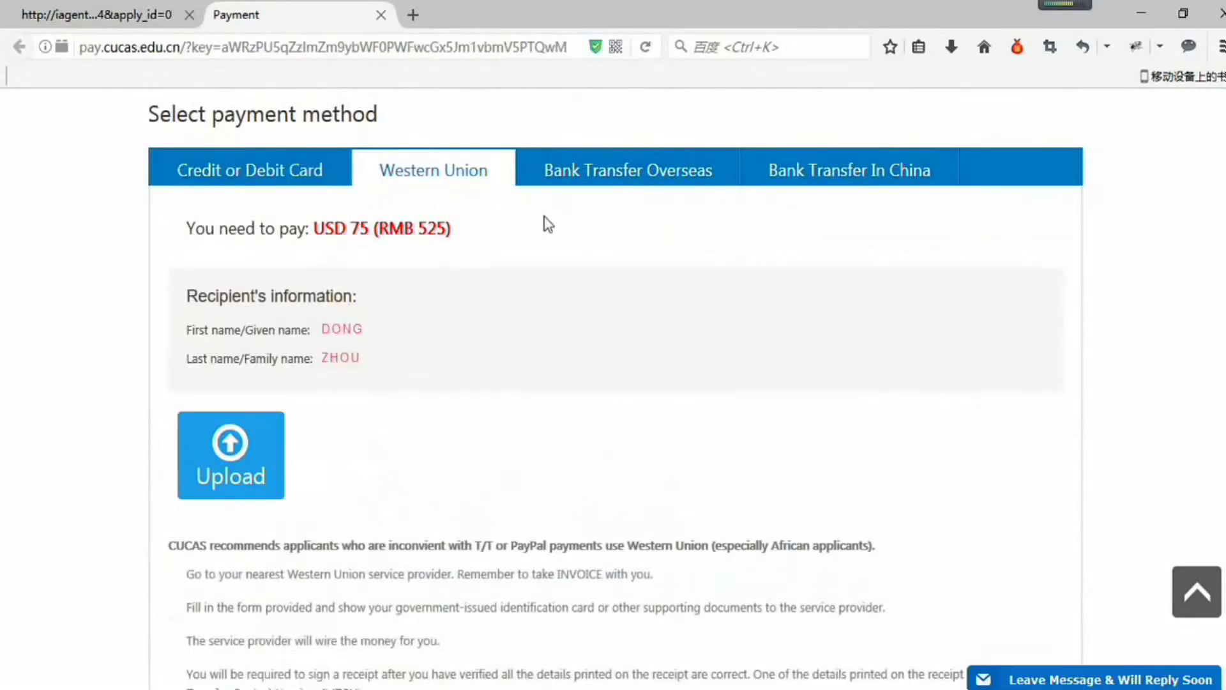
{"action": "scroll", "coordinate": [543, 266], "scroll_direction": "down", "scroll_amount": 1}
{"action": "scroll", "coordinate": [542, 267], "scroll_direction": "up", "scroll_amount": 2}
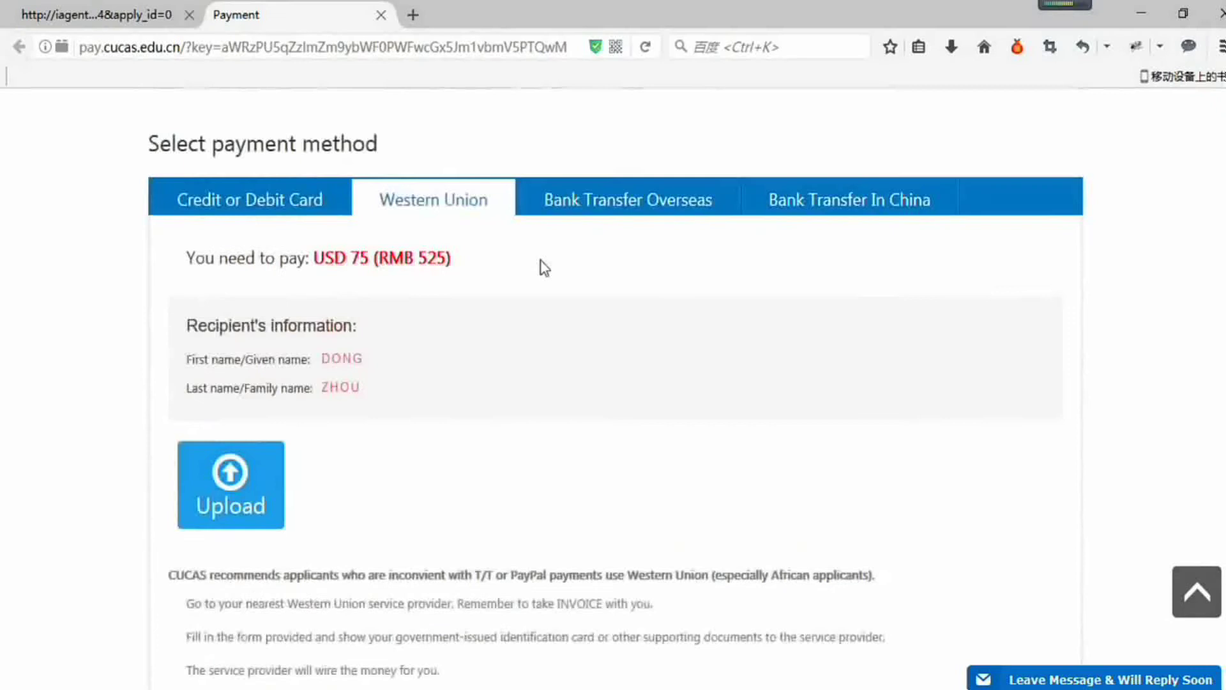
{"action": "left_click", "coordinate": [608, 300]}
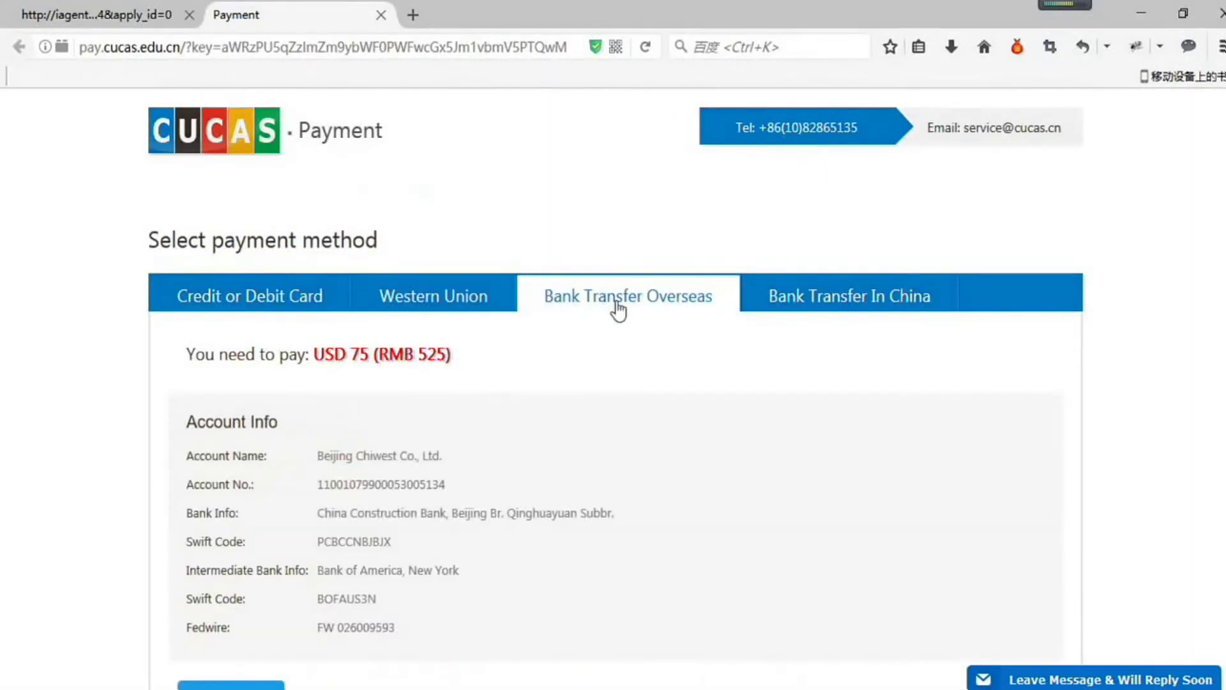
{"action": "scroll", "coordinate": [615, 310], "scroll_direction": "down", "scroll_amount": 1}
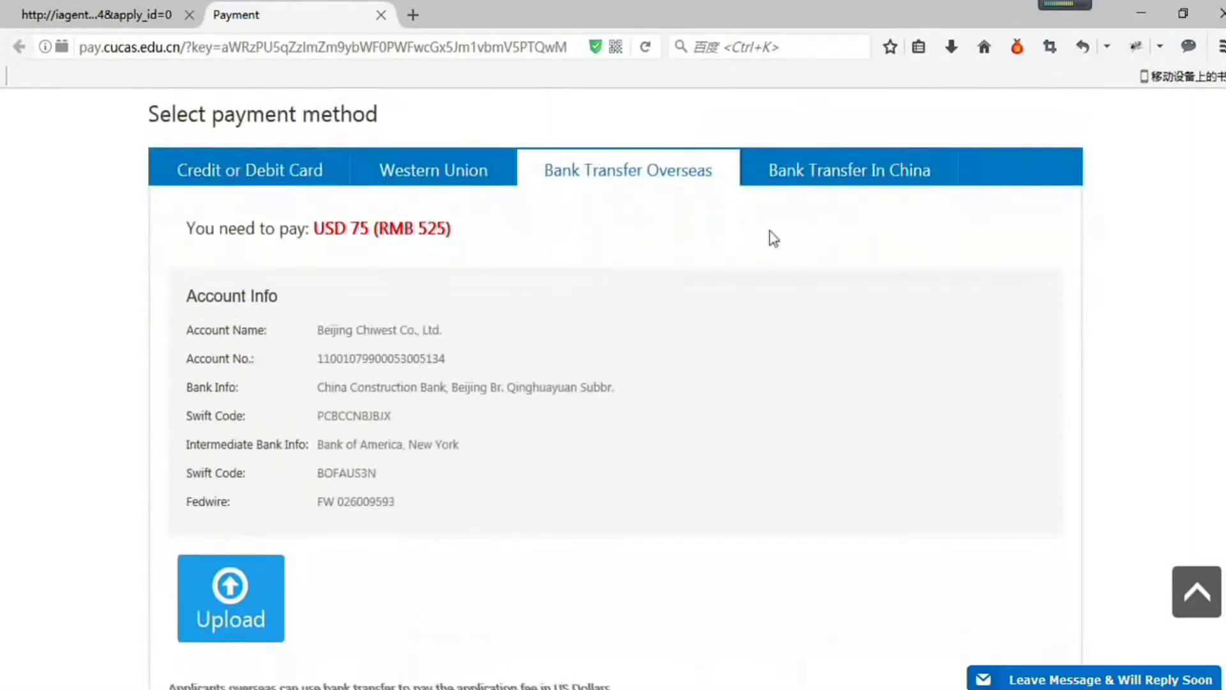
{"action": "left_click", "coordinate": [792, 182]}
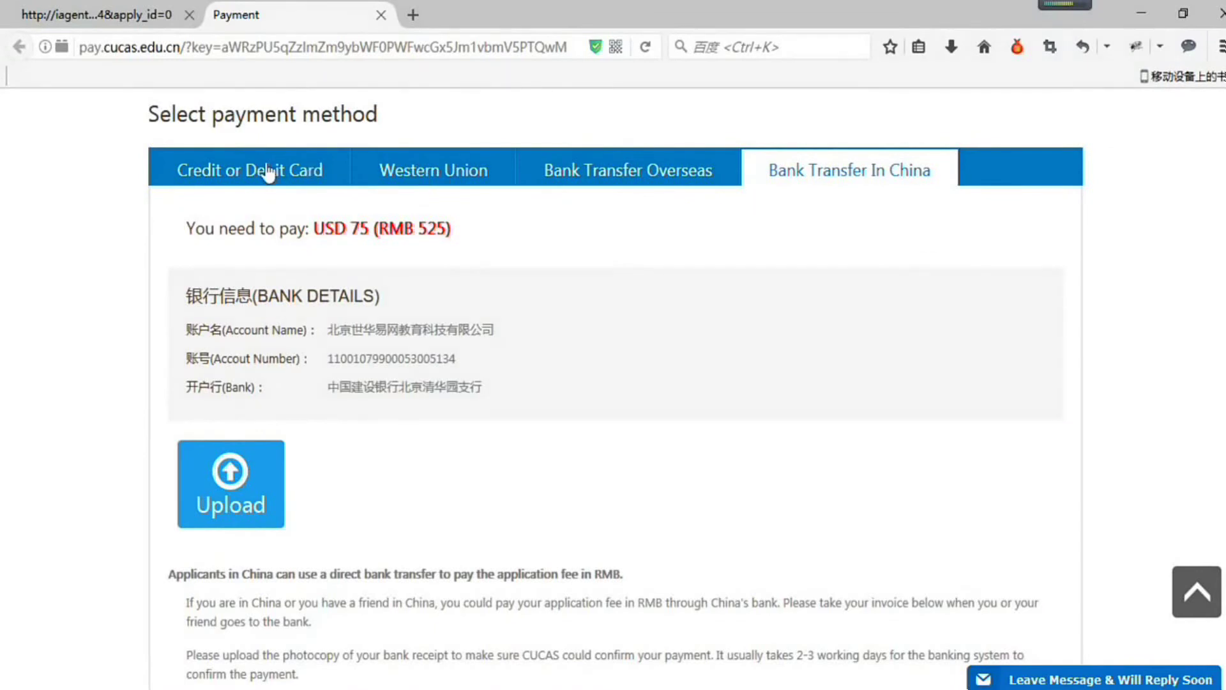
{"action": "scroll", "coordinate": [439, 262], "scroll_direction": "up", "scroll_amount": 1}
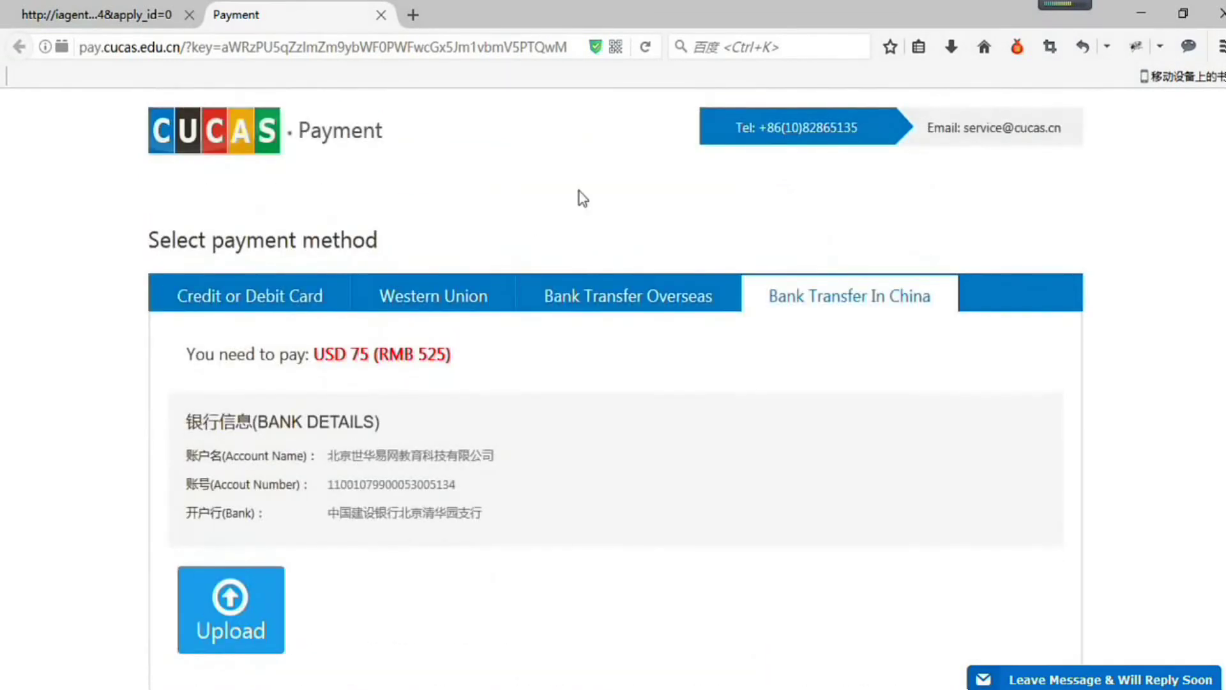
Close the pending payment notice, view the Validation commit checklist, then open Student Application
{"action": "left_click", "coordinate": [143, 15]}
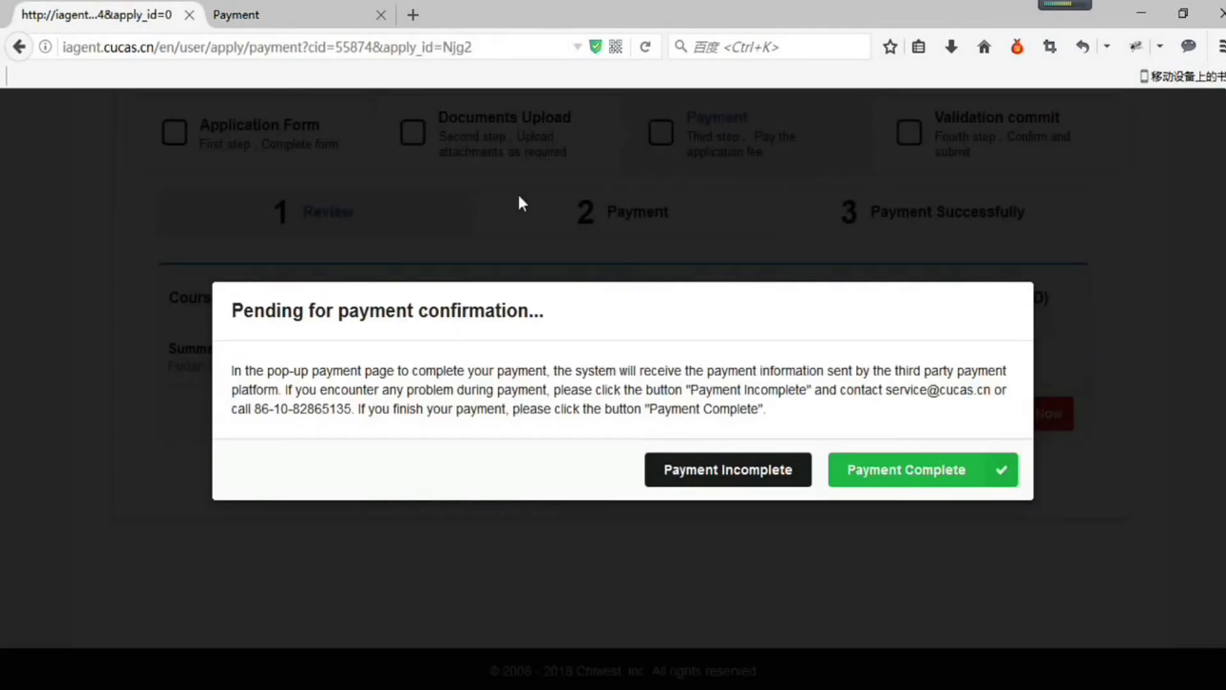
{"action": "left_click", "coordinate": [752, 481]}
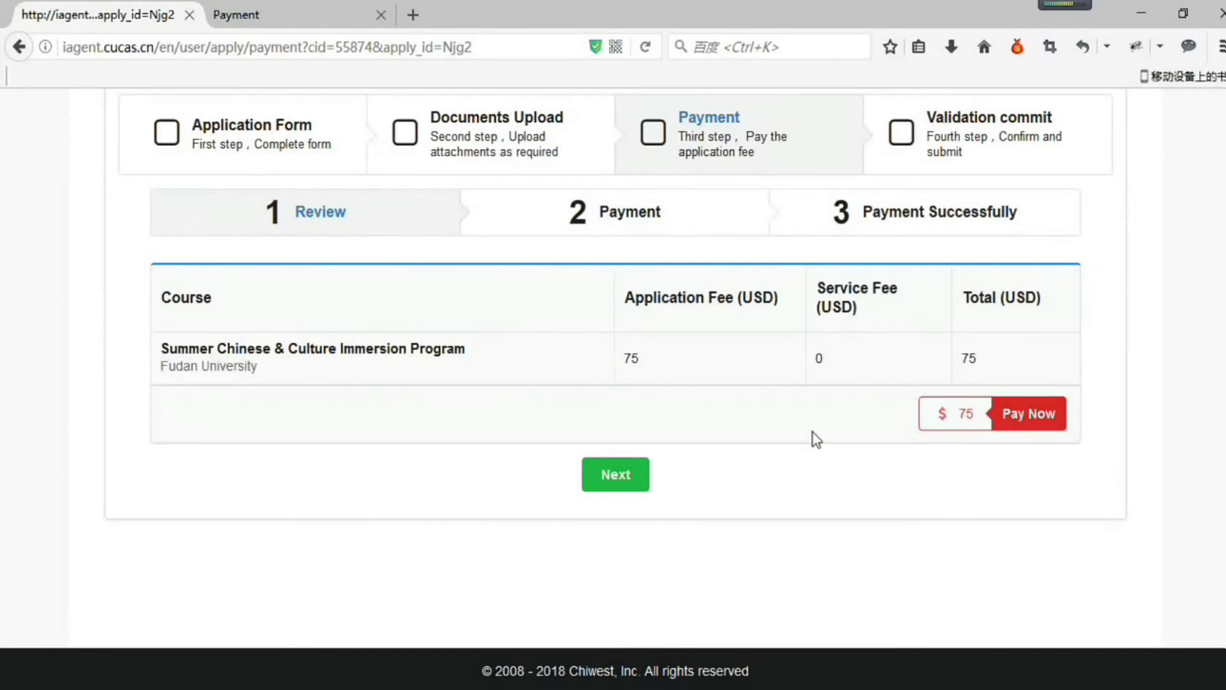
{"action": "left_click", "coordinate": [922, 383]}
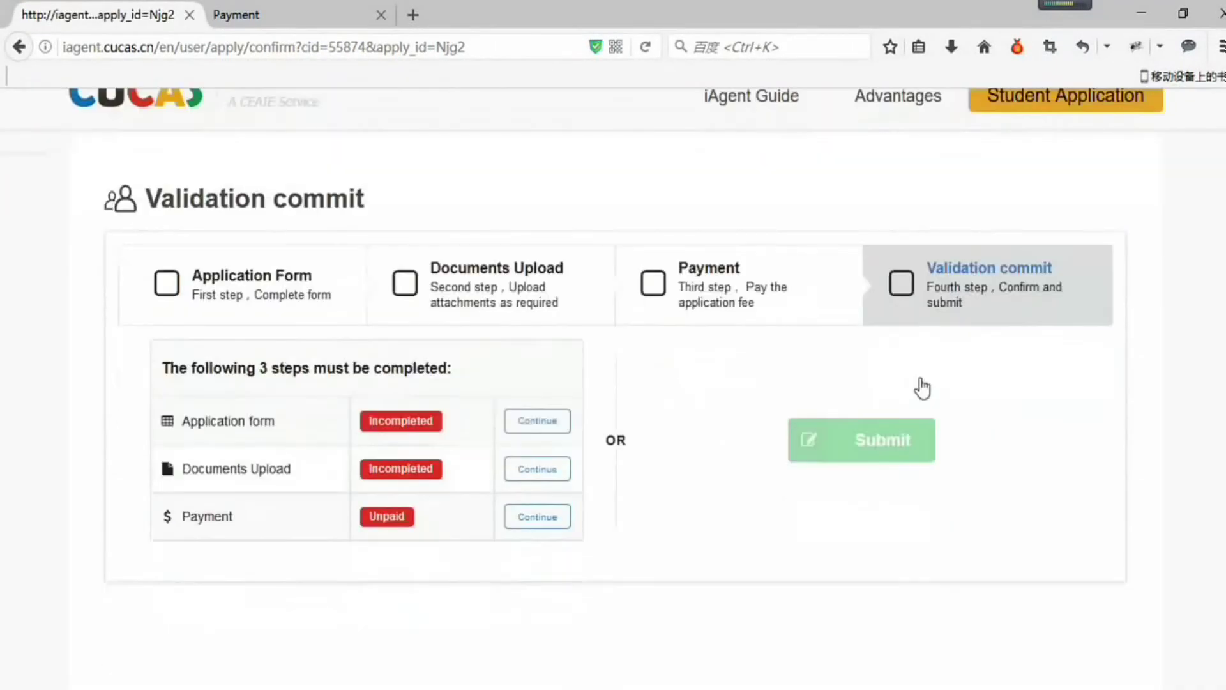
{"action": "scroll", "coordinate": [921, 381], "scroll_direction": "up", "scroll_amount": 3}
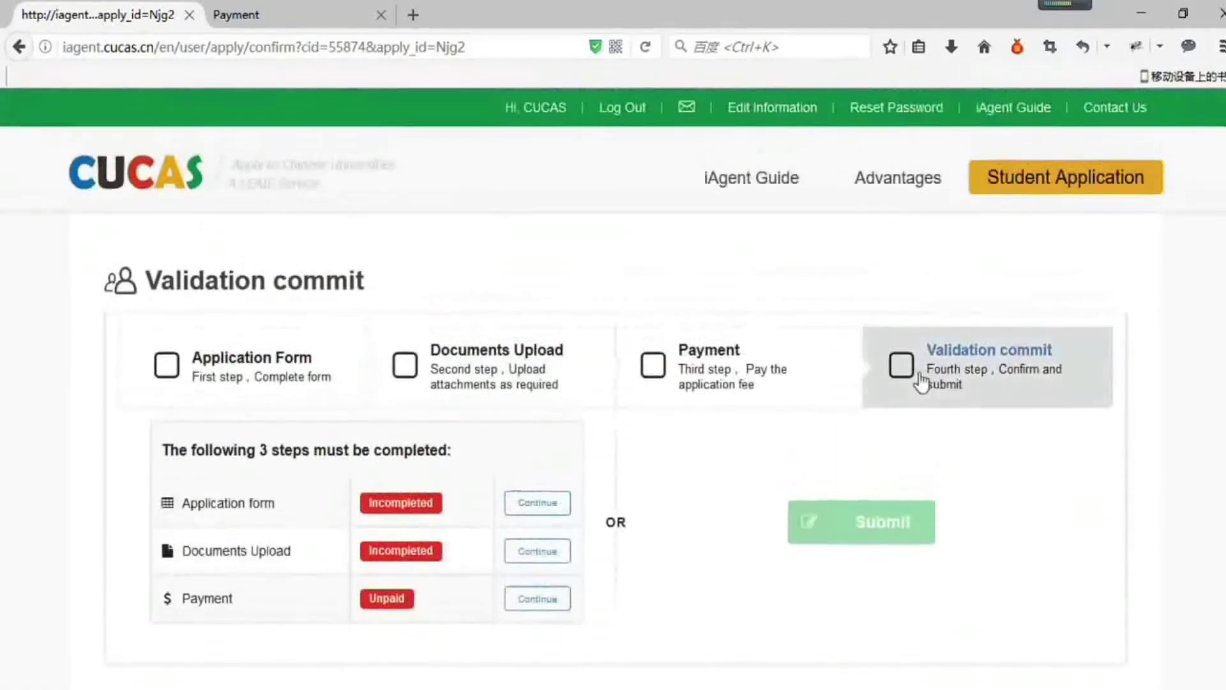
{"action": "left_click", "coordinate": [1030, 184]}
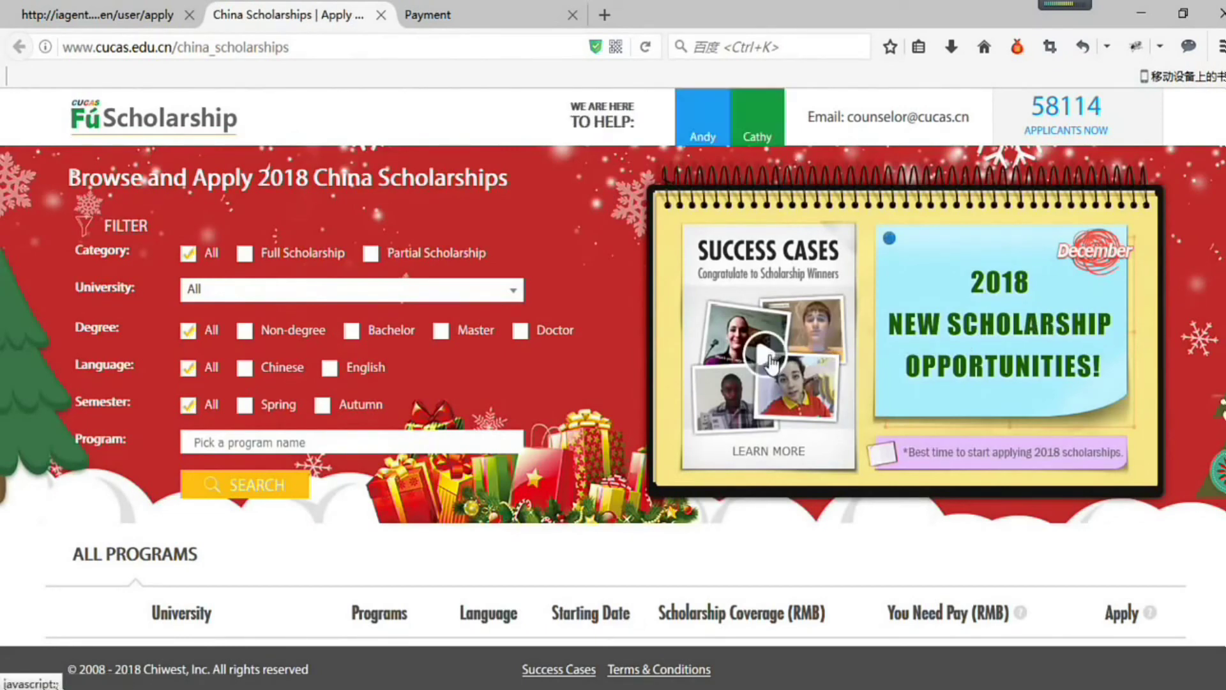
{"action": "scroll", "coordinate": [761, 359], "scroll_direction": "down", "scroll_amount": 4}
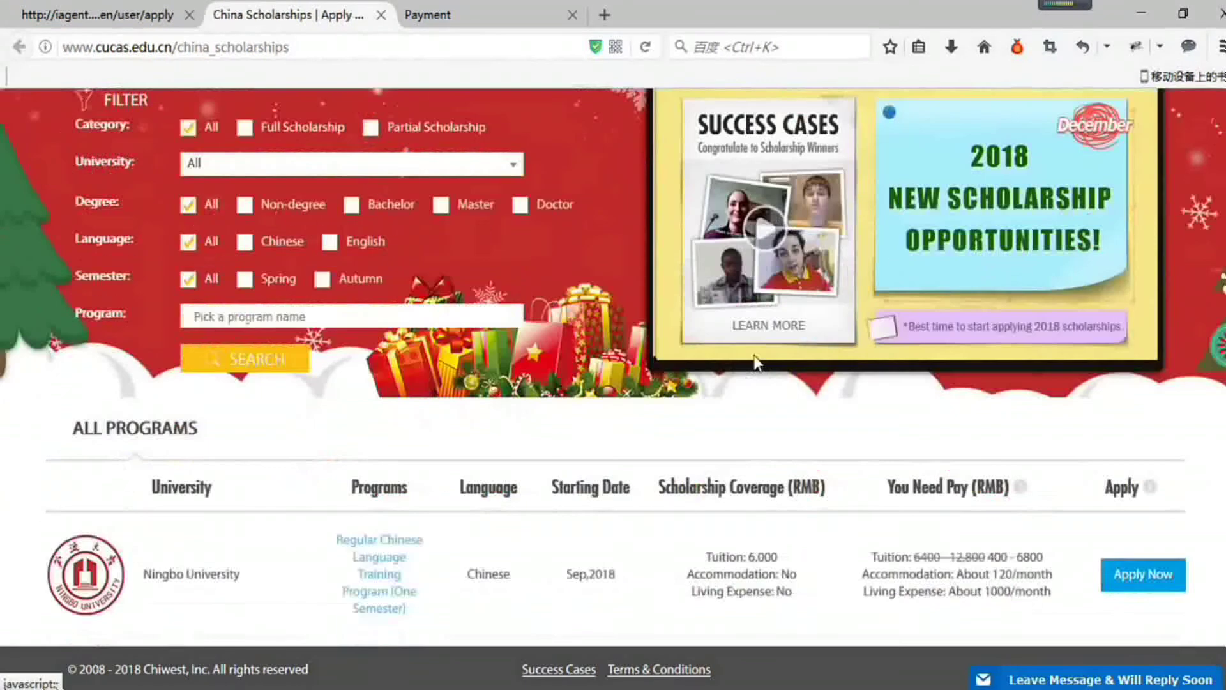
{"action": "scroll", "coordinate": [753, 362], "scroll_direction": "down", "scroll_amount": 1}
{"action": "scroll", "coordinate": [410, 183], "scroll_direction": "up", "scroll_amount": 4}
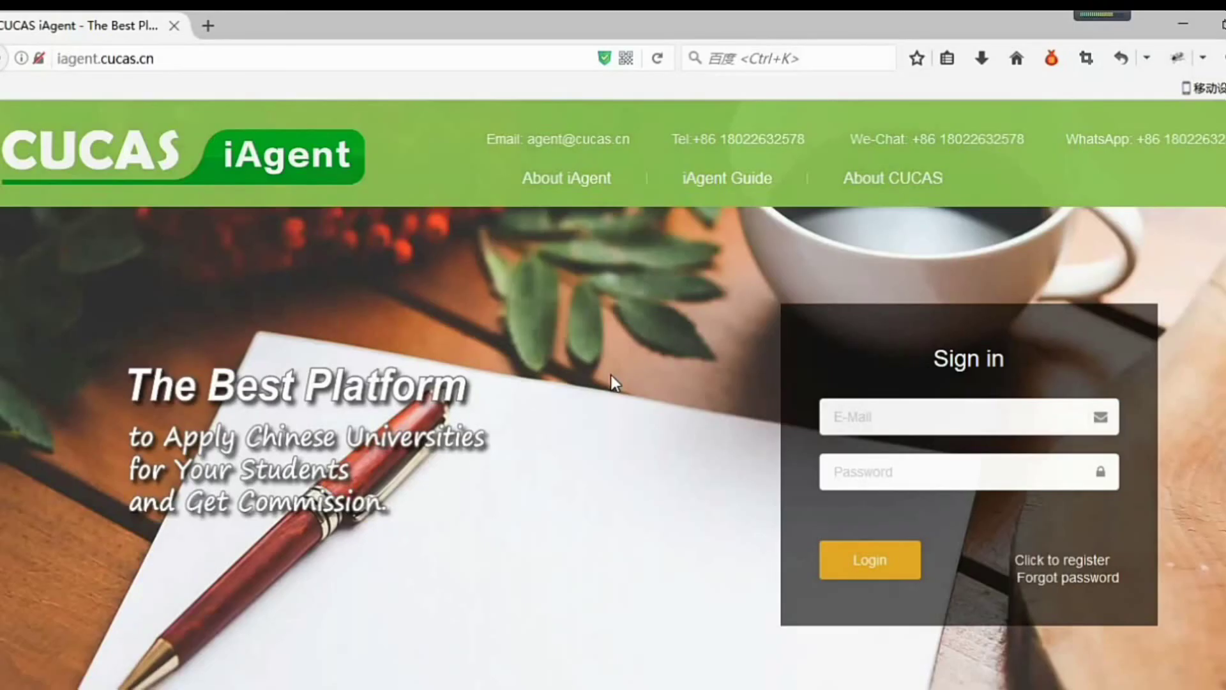
{"action": "scroll", "coordinate": [500, 419], "scroll_direction": "down", "scroll_amount": 3}
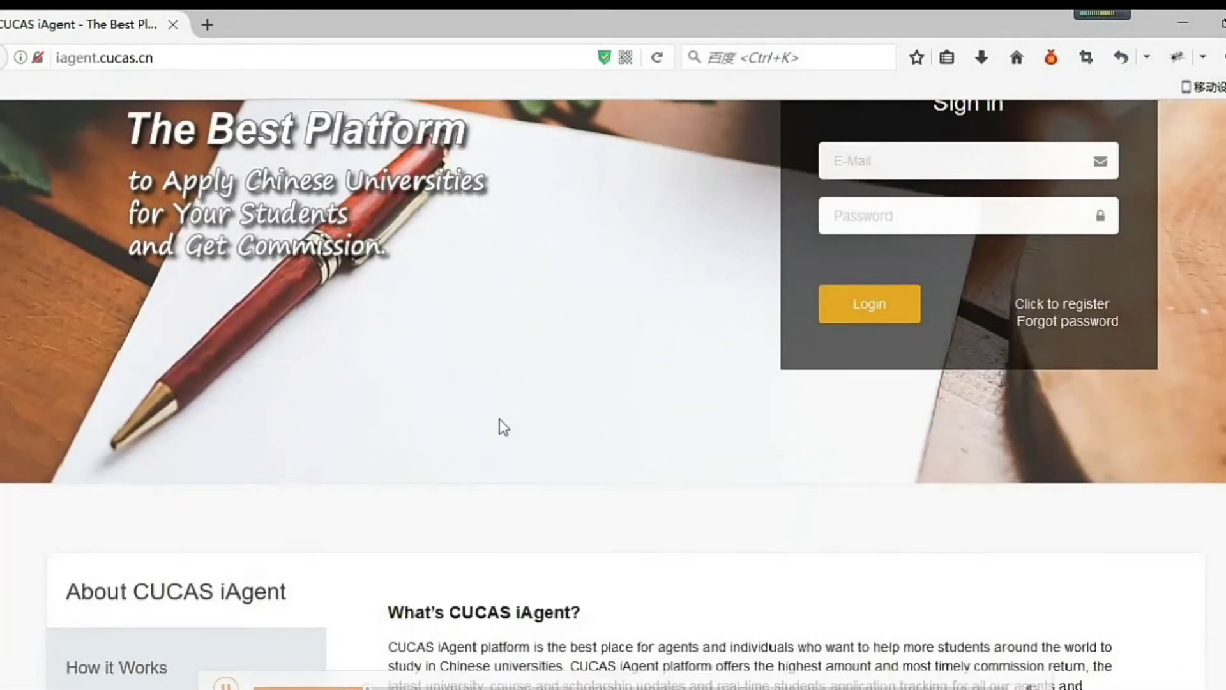
{"action": "scroll", "coordinate": [383, 460], "scroll_direction": "down", "scroll_amount": 2}
Show the iAgent How it Works guide on becoming an agent and earning commission
{"action": "left_click", "coordinate": [164, 546]}
{"action": "scroll", "coordinate": [743, 496], "scroll_direction": "down", "scroll_amount": 3}
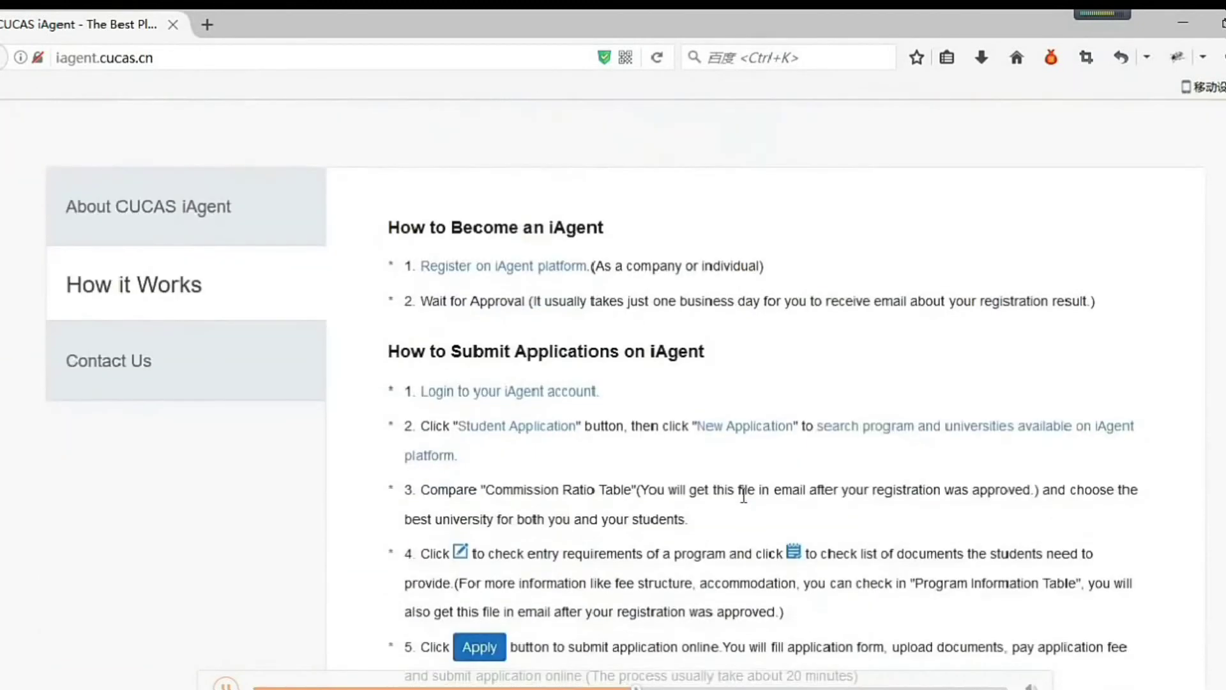
{"action": "scroll", "coordinate": [741, 496], "scroll_direction": "down", "scroll_amount": 4}
{"action": "scroll", "coordinate": [742, 500], "scroll_direction": "down", "scroll_amount": 1}
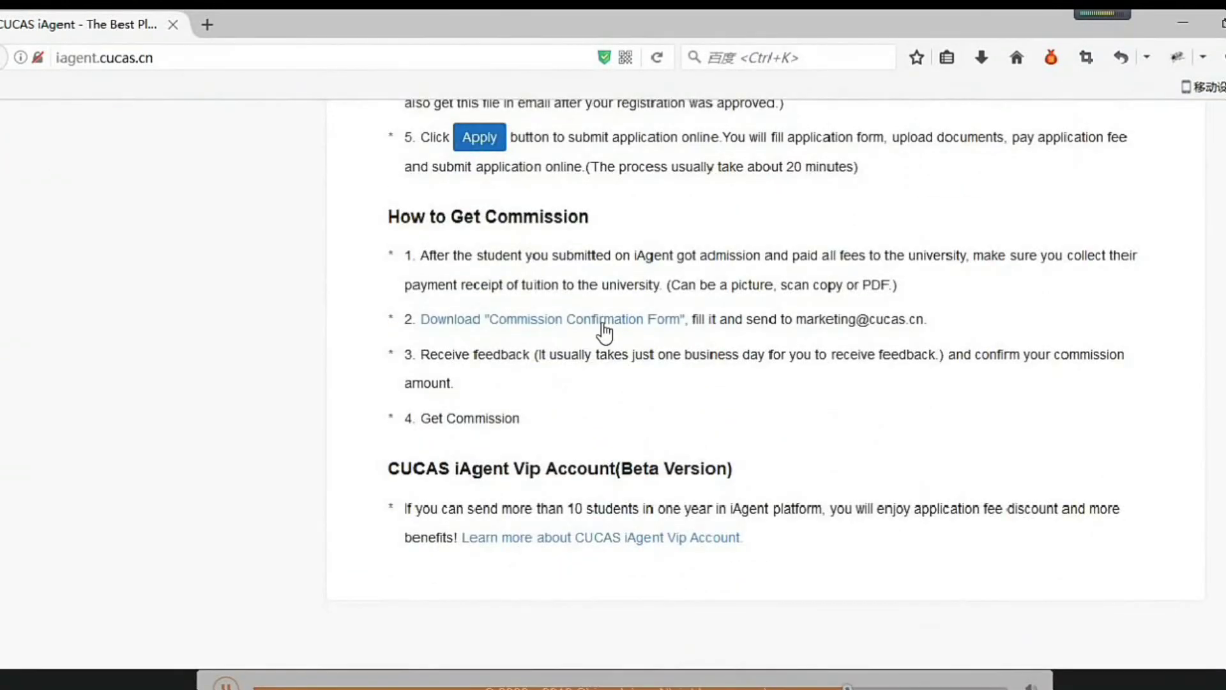